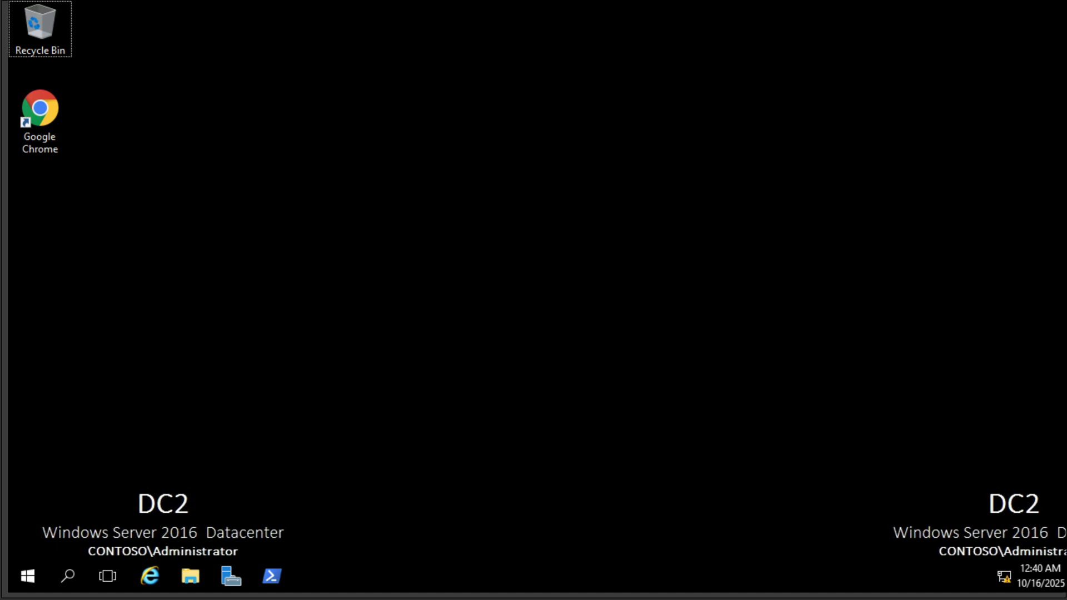
Start adding roles and features with a role-based or feature-based installation on the server DC2.contoso.com.
left_click(231, 576)
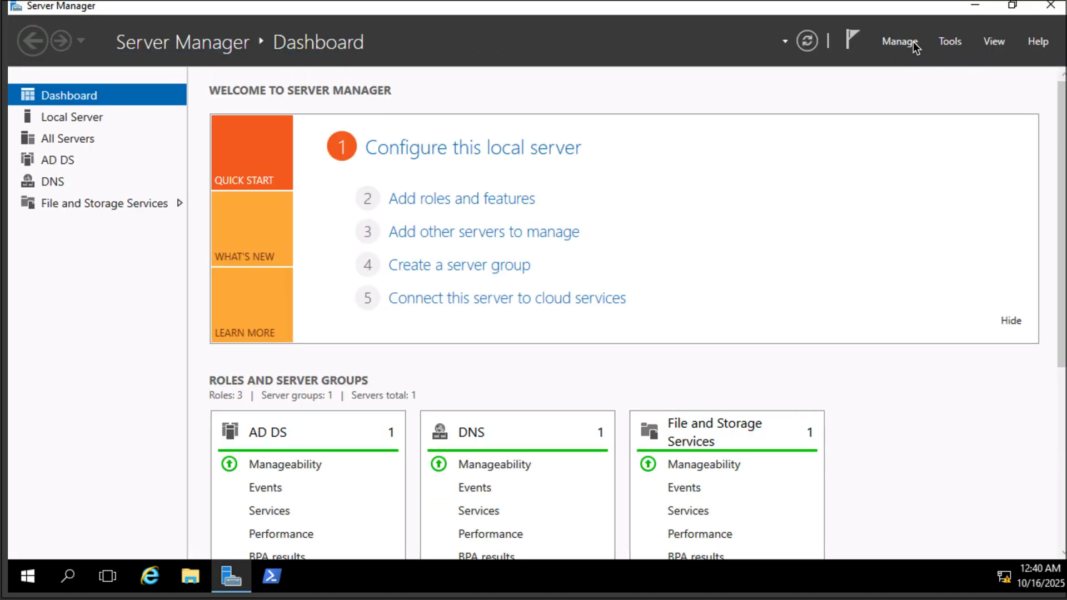
left_click(534, 209)
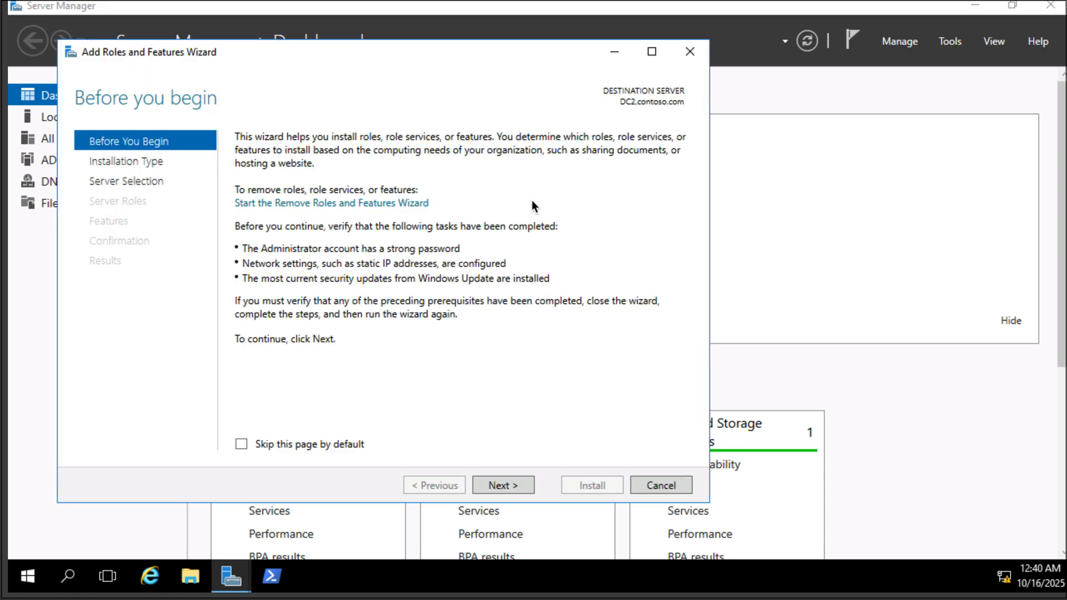
left_click(498, 483)
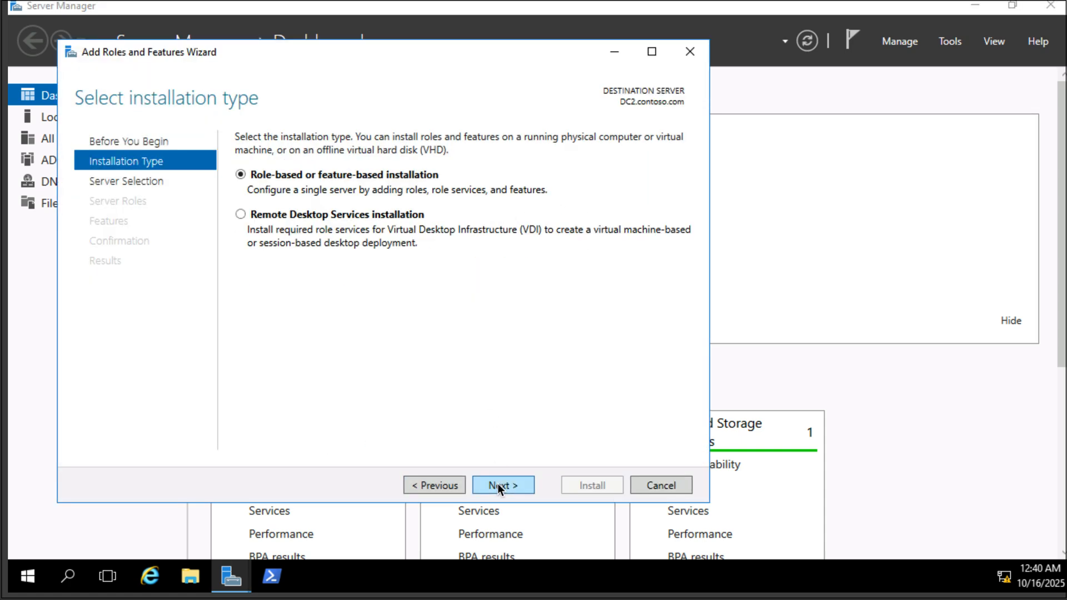
left_click(498, 483)
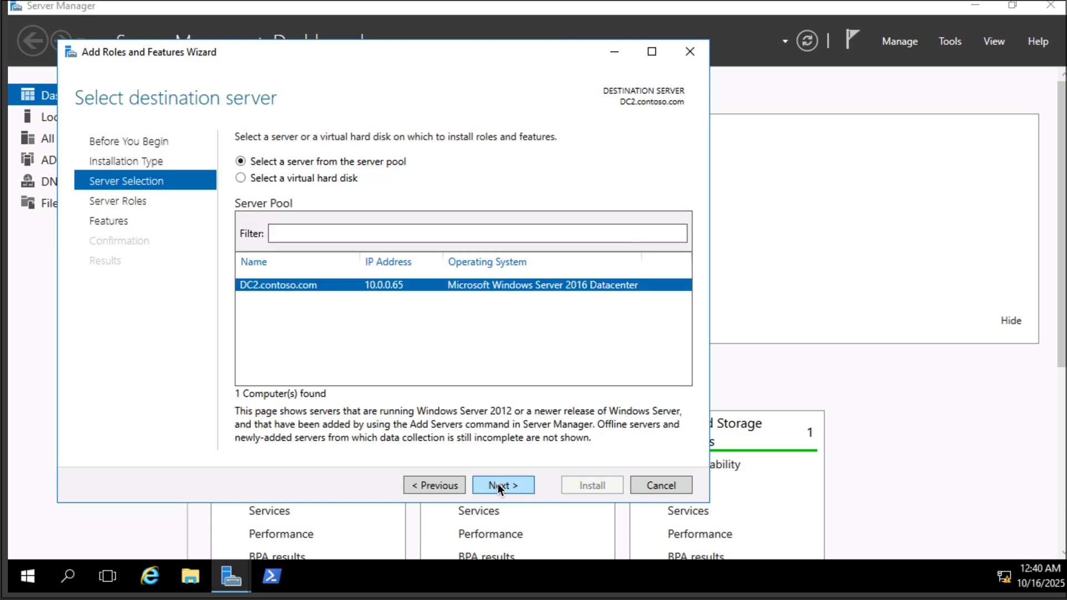
left_click(498, 485)
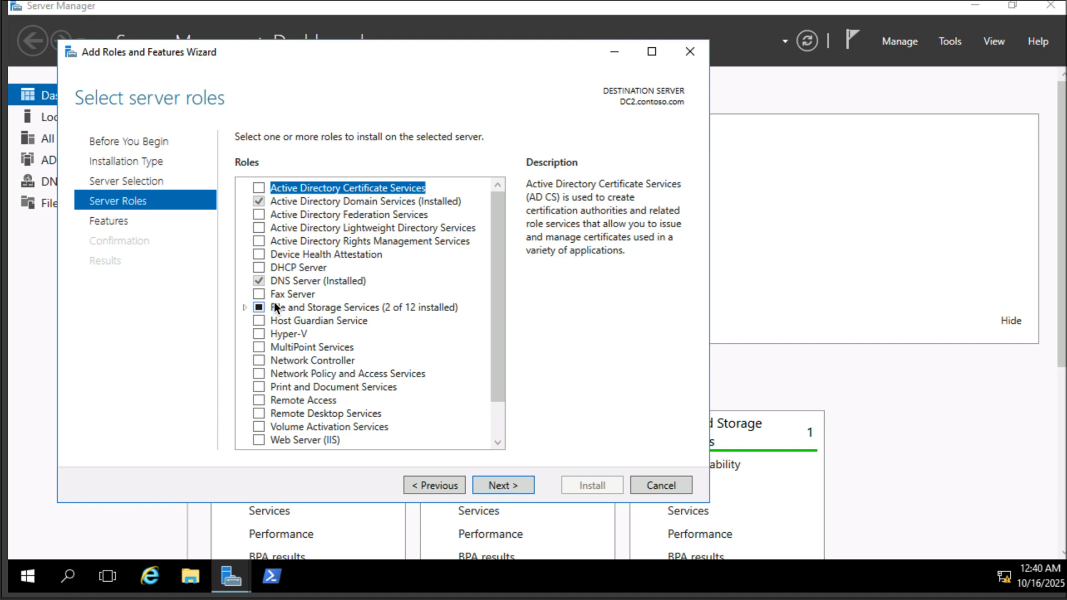
Install the DHCP Server role with its required management tools, adding no extra features.
left_click(264, 265)
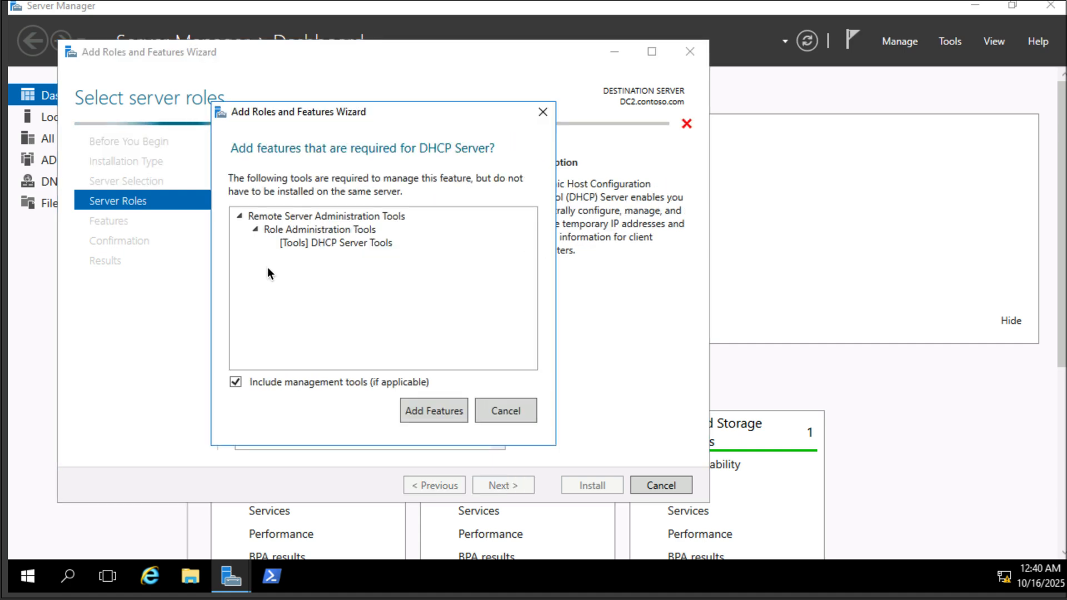
left_click(432, 410)
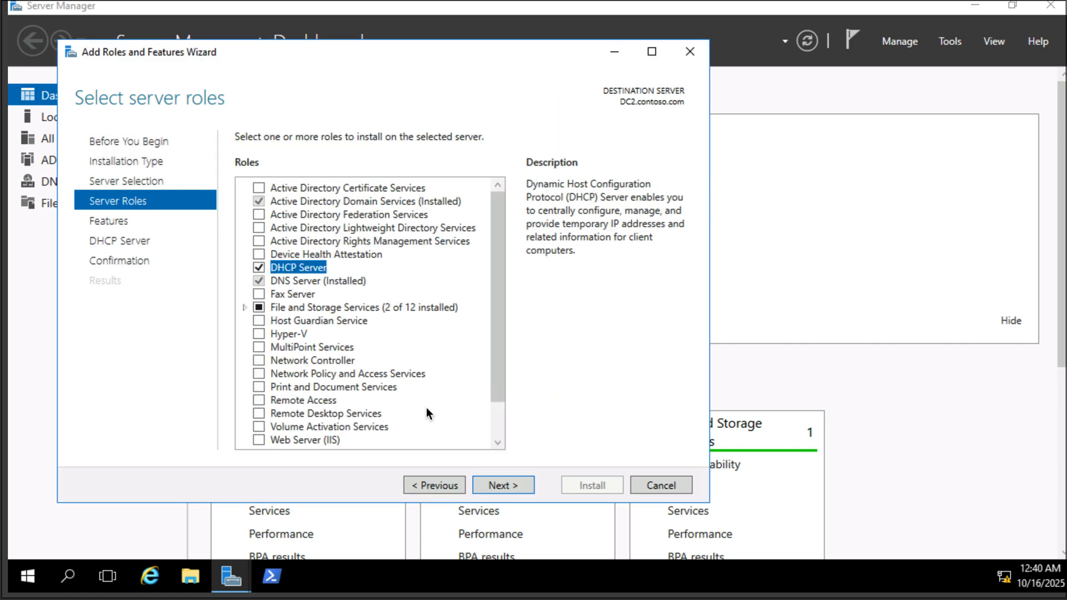
left_click(503, 486)
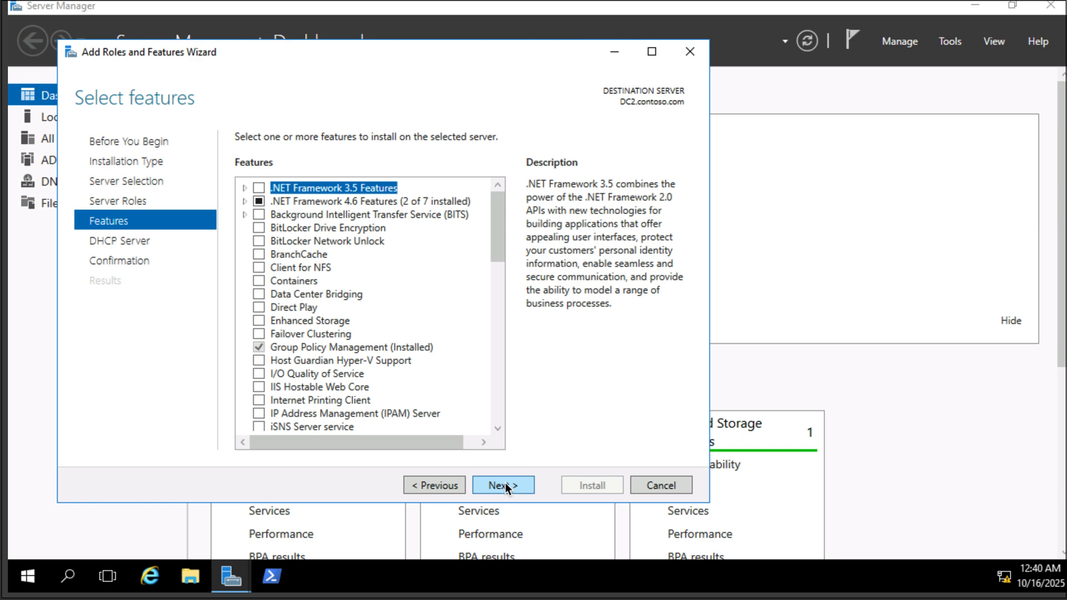
left_click(503, 485)
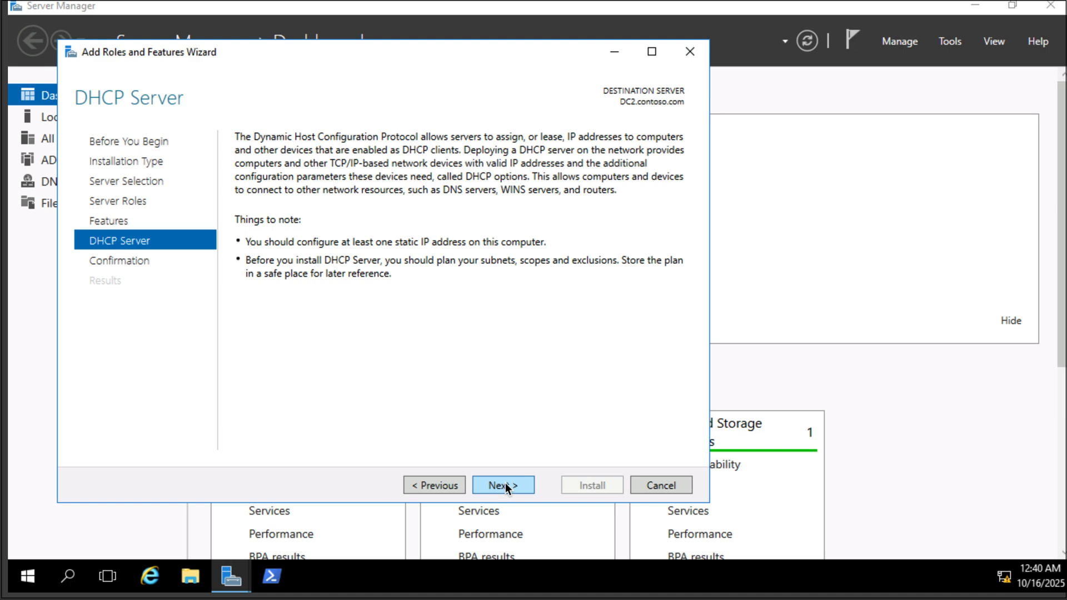
left_click(505, 486)
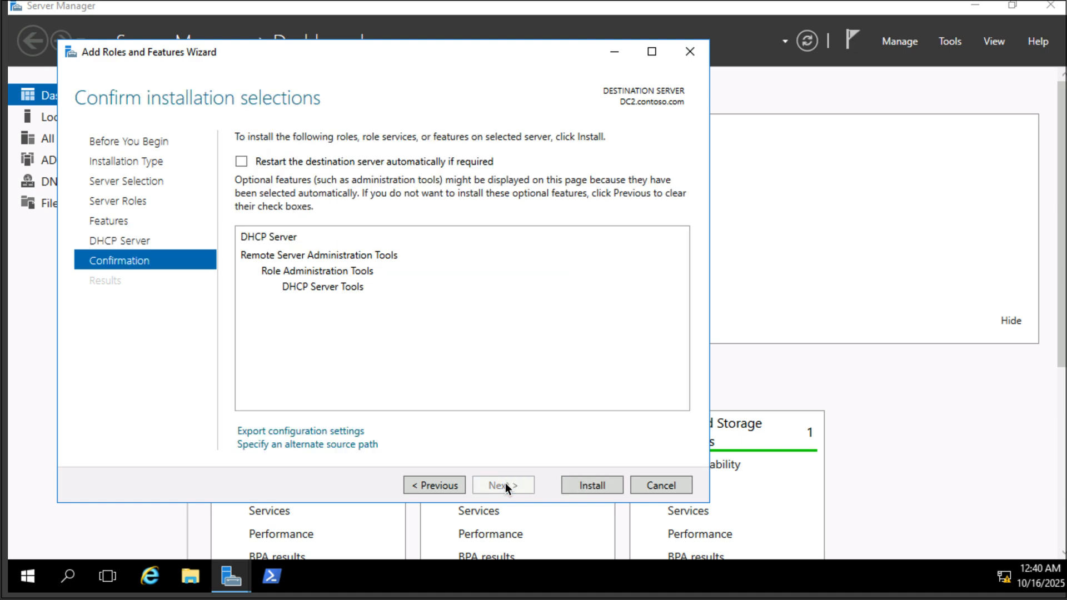
left_click(595, 488)
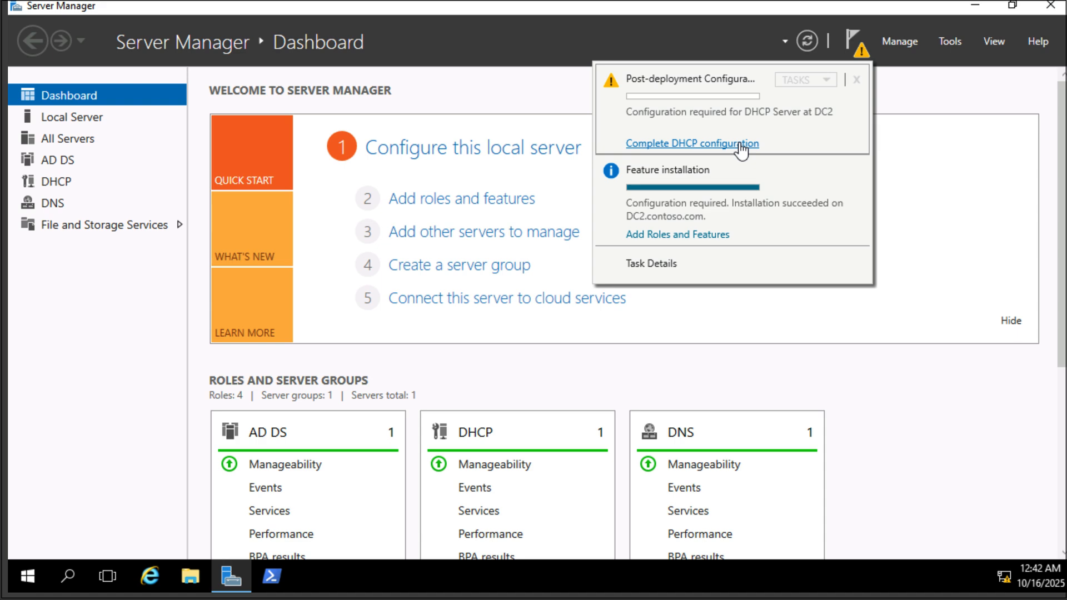
Complete the DHCP post-install configuration, authorizing the server with the preset domain administrator credentials.
left_click(741, 146)
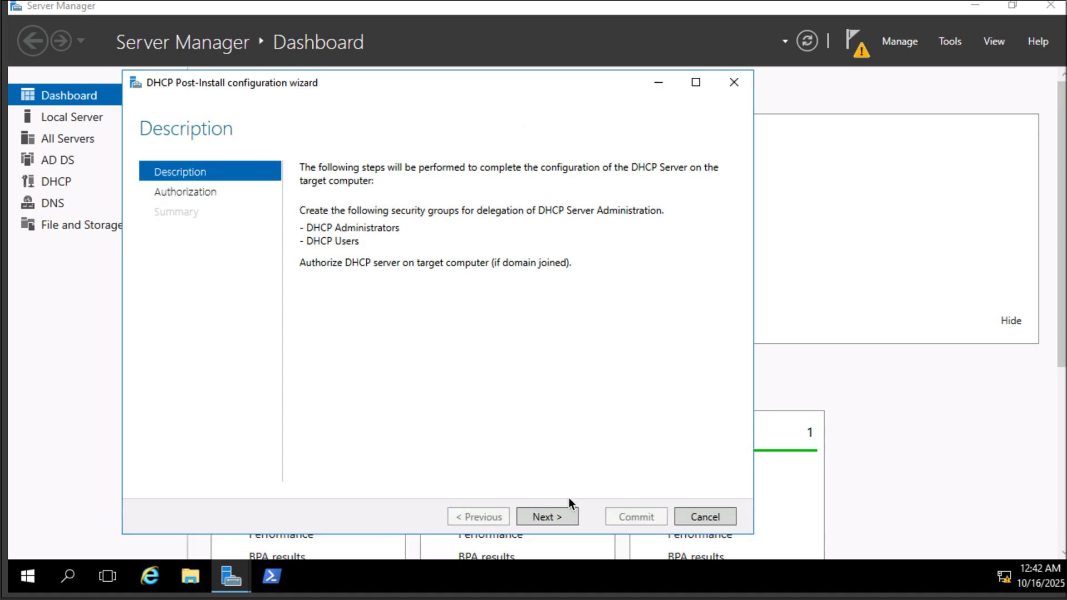
left_click(555, 516)
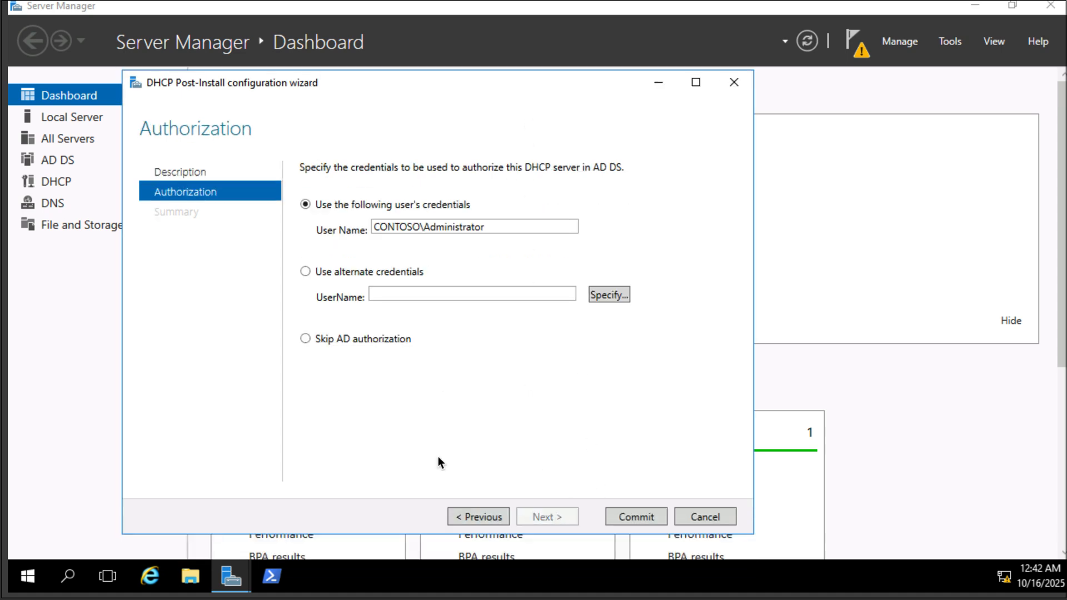
left_click(611, 516)
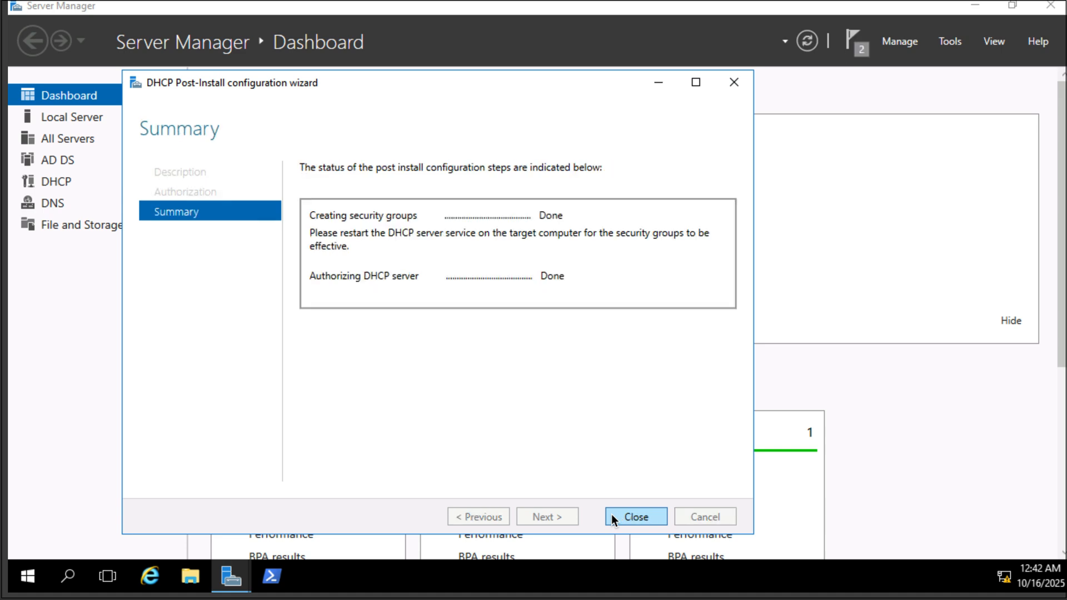
left_click(625, 513)
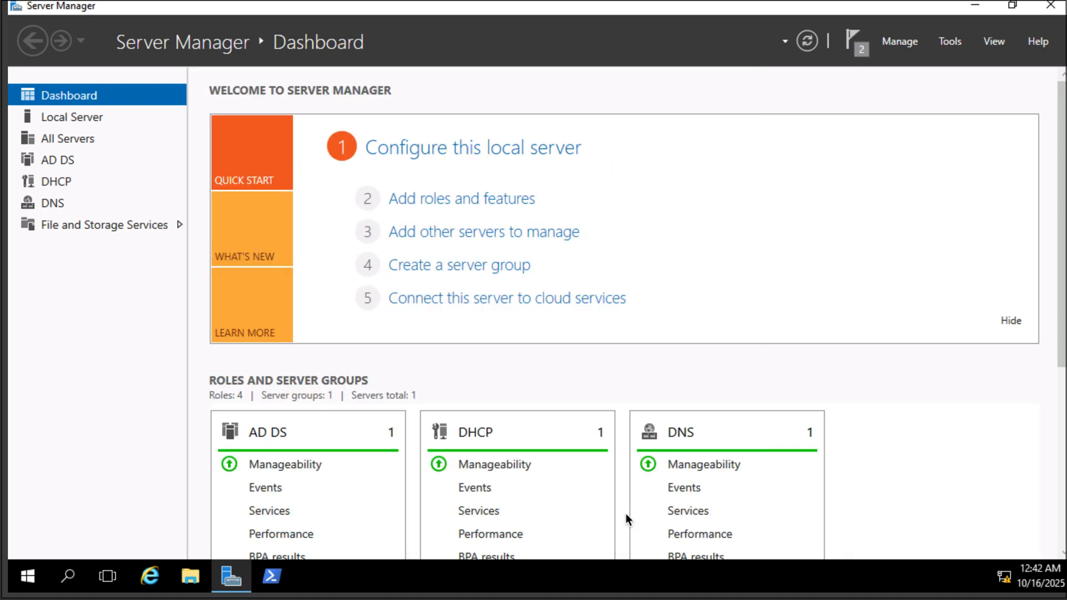
Open the DHCP console, expand dc2.contoso.com down to the IPv4 contents, and widen the console tree.
left_click(950, 41)
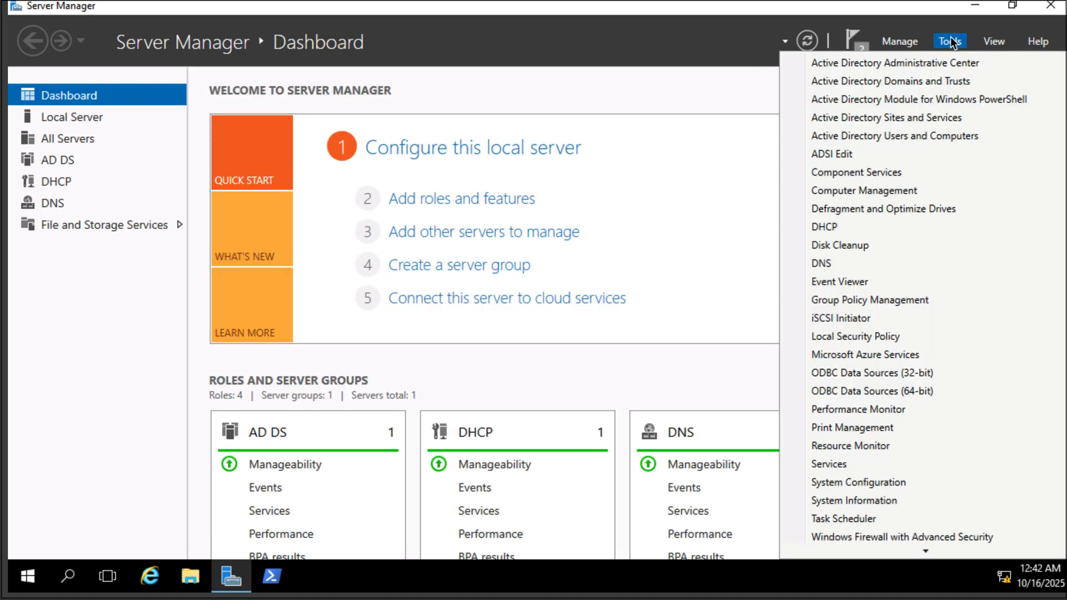
left_click(844, 228)
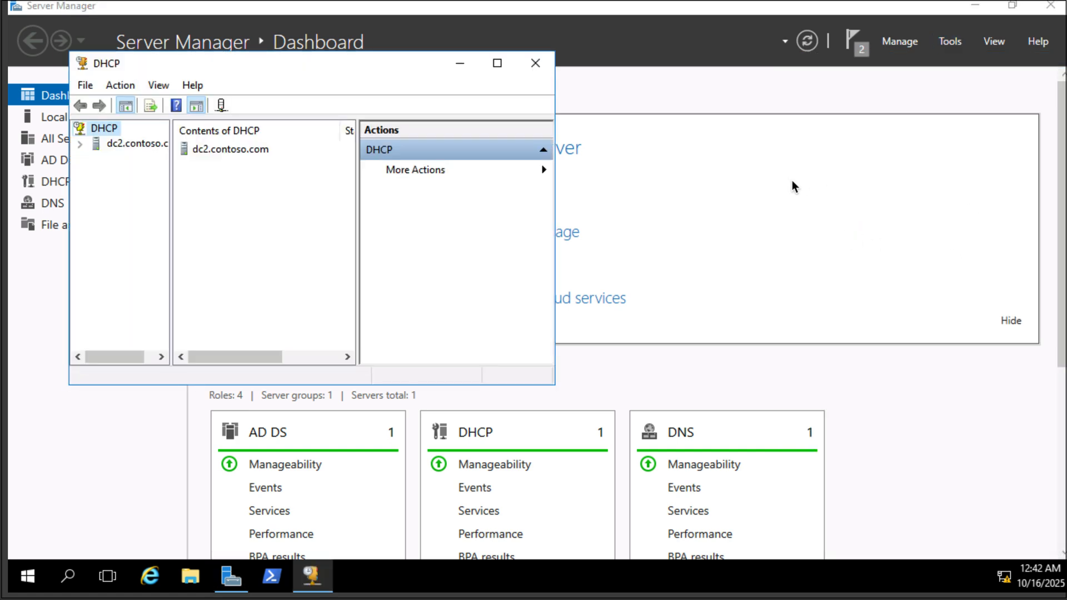
left_click(80, 144)
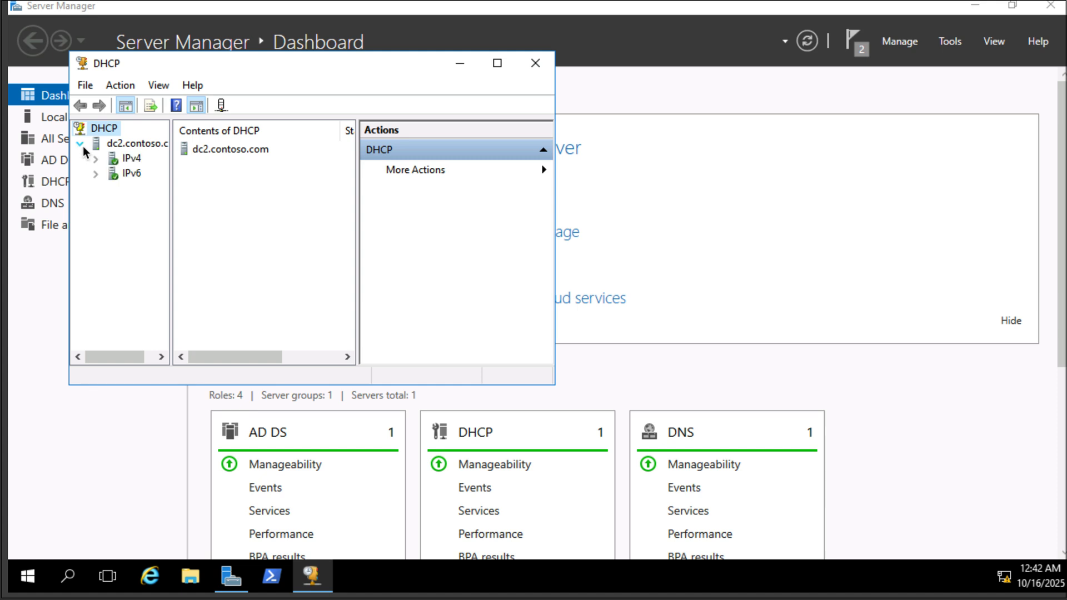
left_click(96, 158)
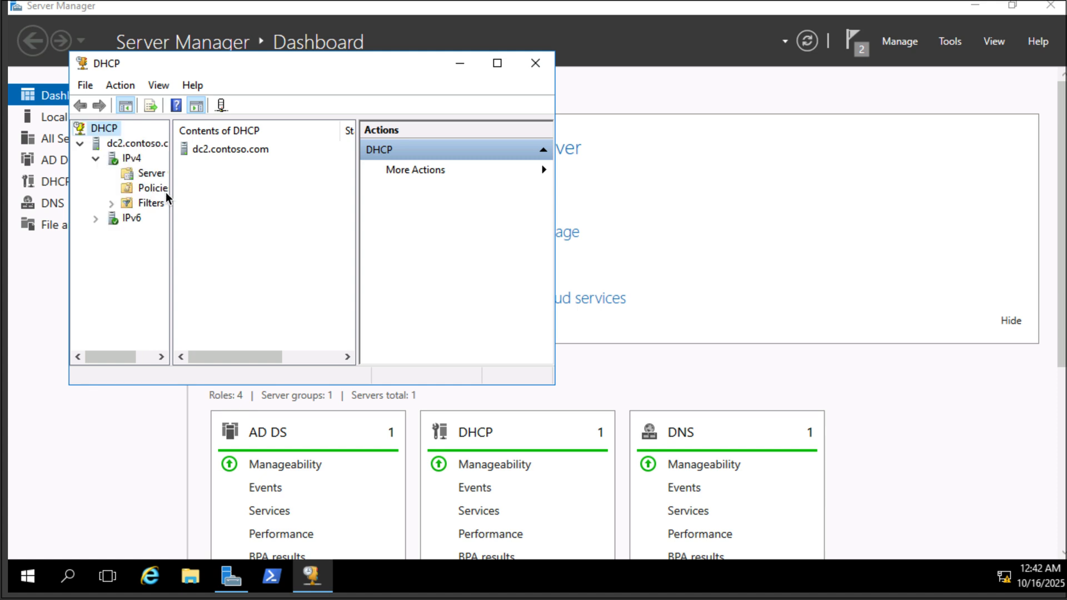
left_click_drag(172, 193, 173, 192)
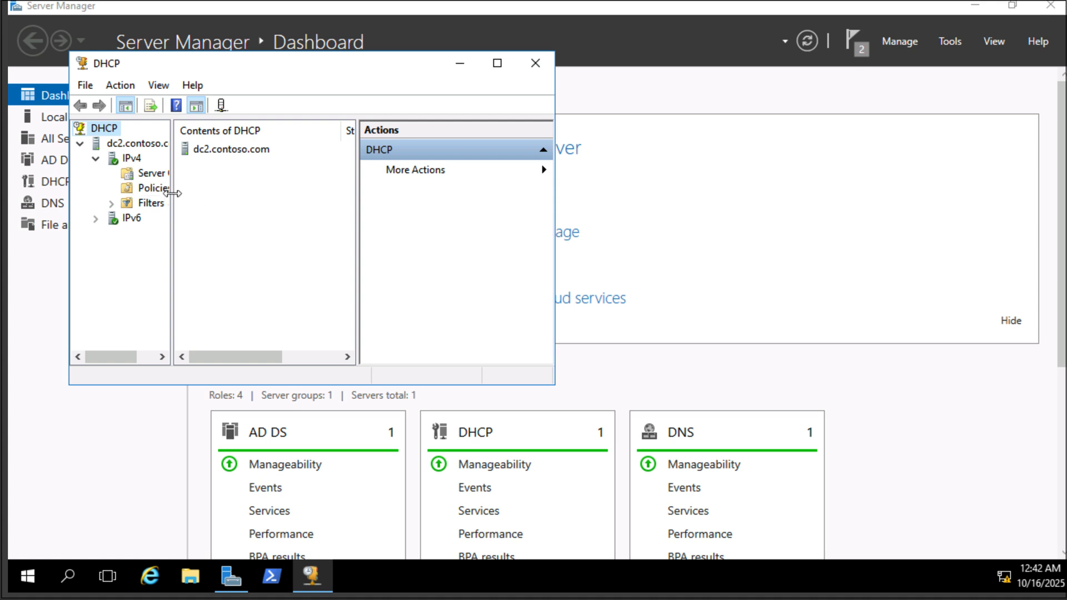
left_click_drag(172, 192, 247, 195)
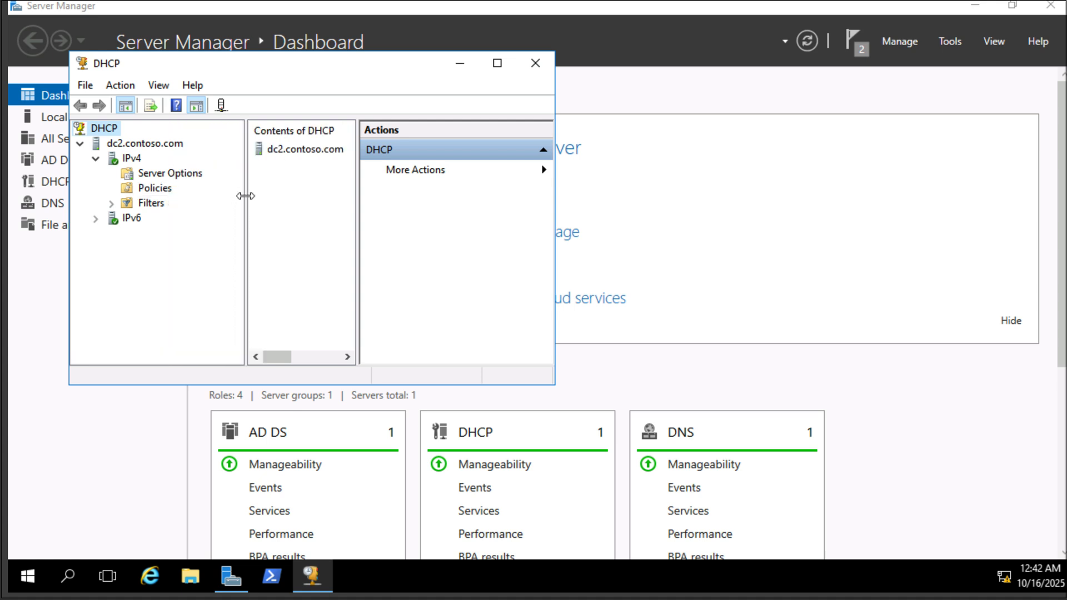
Start a new IPv4 scope and name it "Net 10.0.0".
right_click(136, 160)
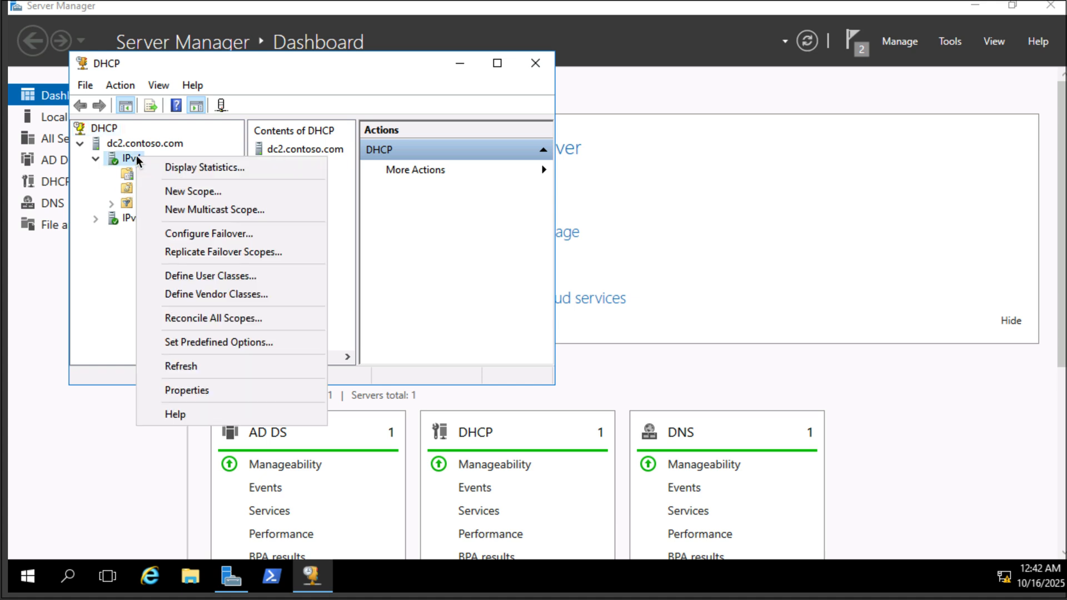
left_click(187, 189)
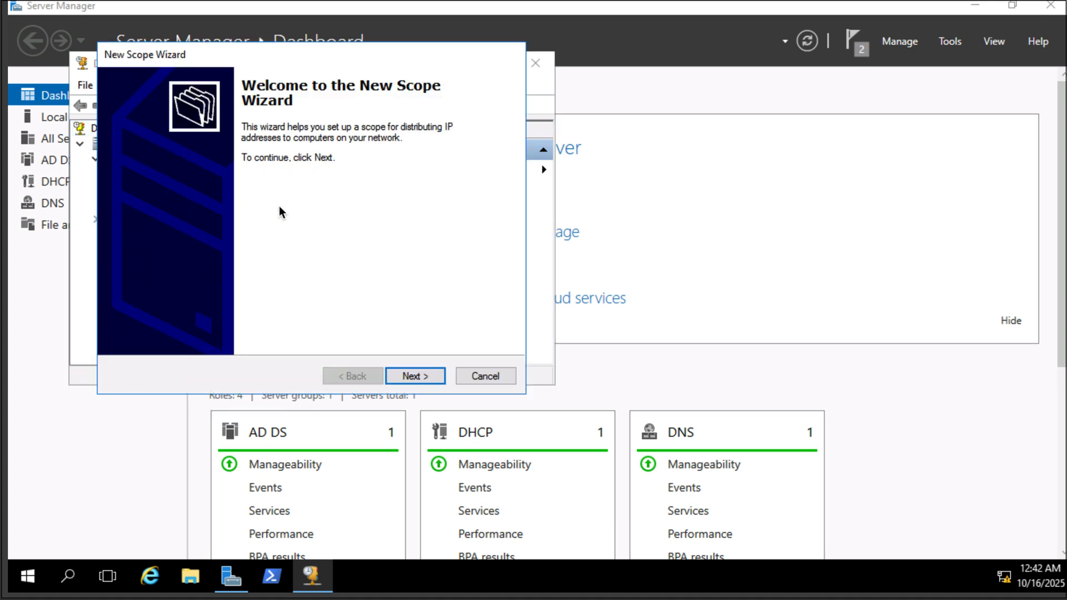
left_click(416, 374)
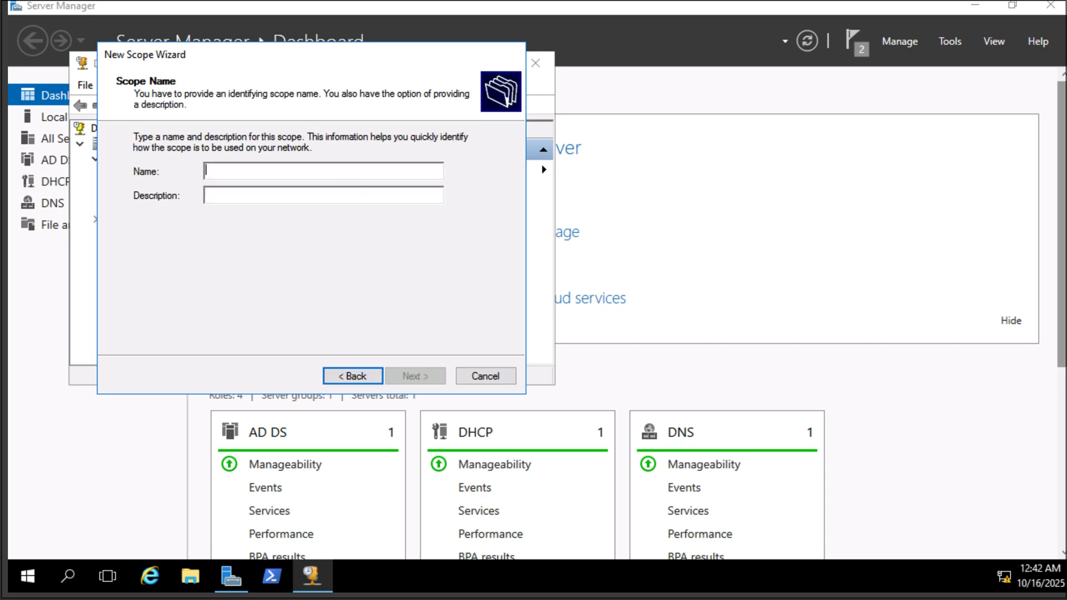
type("Net 10.0.0")
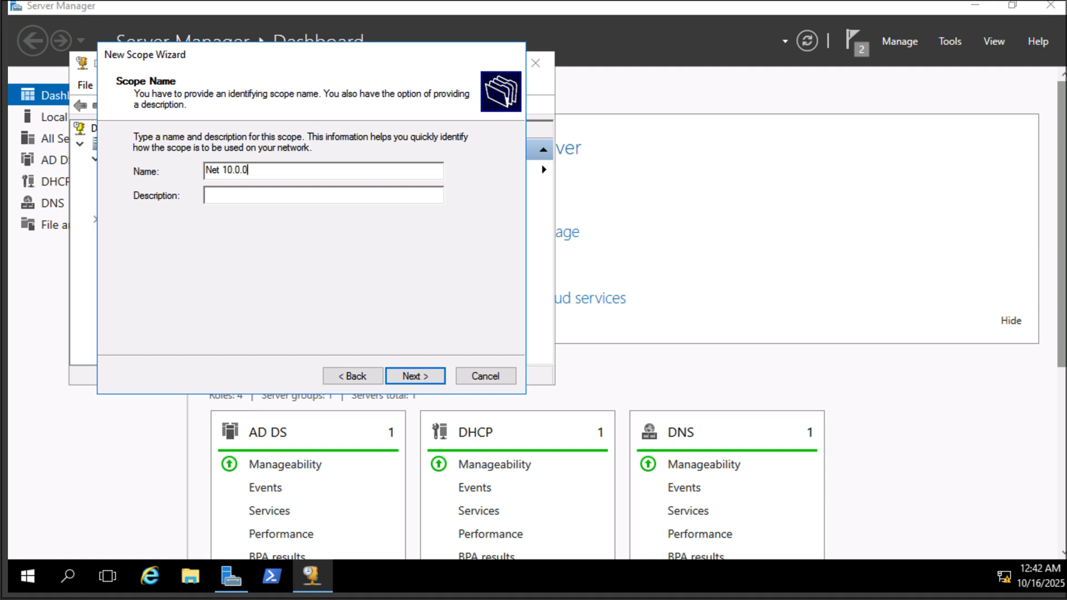
left_click(414, 375)
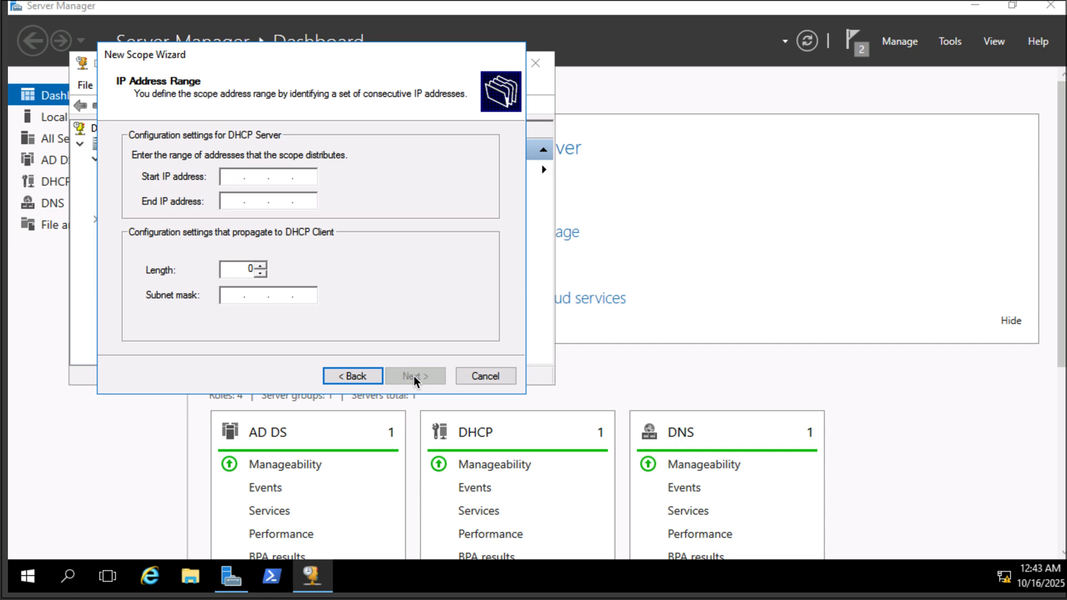
Set the scope's address range from 10.0.0.20 to 10.0.0.60.
type("10..")
type(".0.")
type("0.20")
left_click(233, 199)
type("10.")
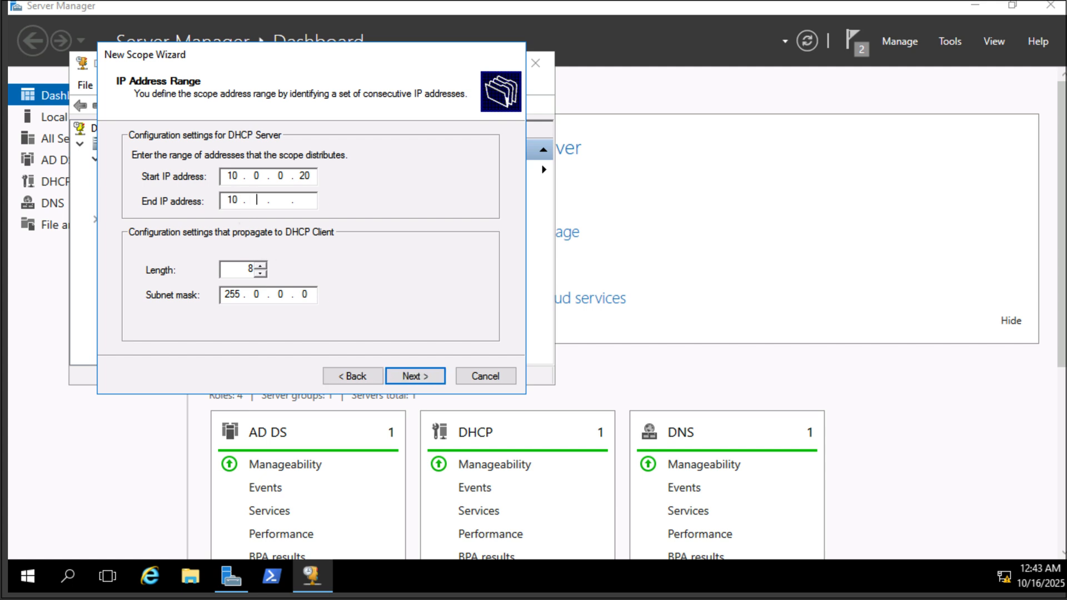
type("0.0.60")
Set the scope's subnet mask length to 26 and accept the address range settings.
left_click(245, 268)
key("BackSpace")
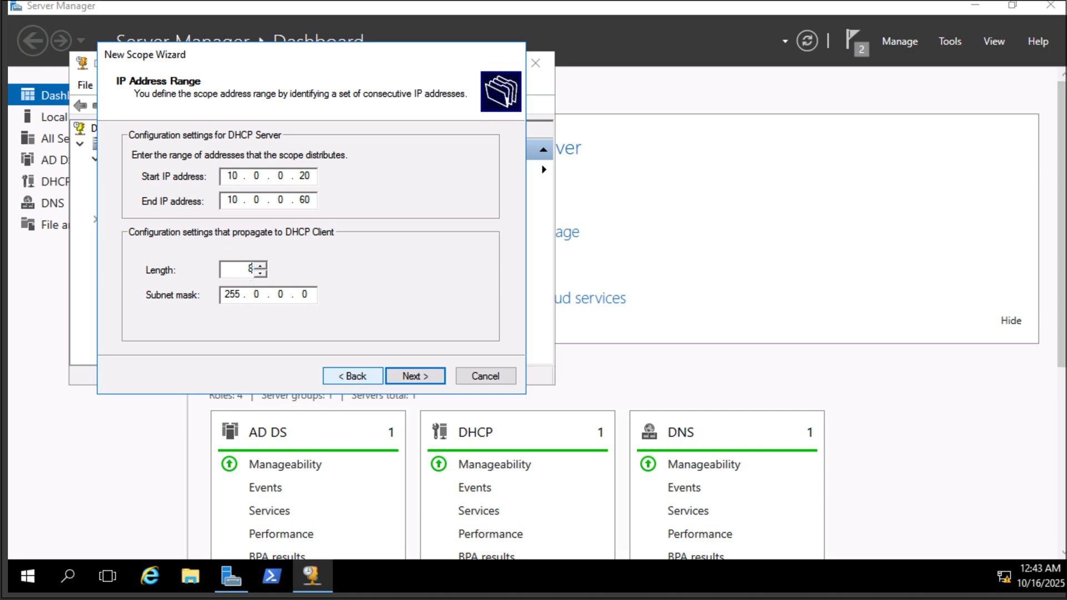
type("21")
key("BackSpace")
key("BackSpace")
type("31")
left_click(260, 273)
left_click(260, 273)
left_click(260, 273)
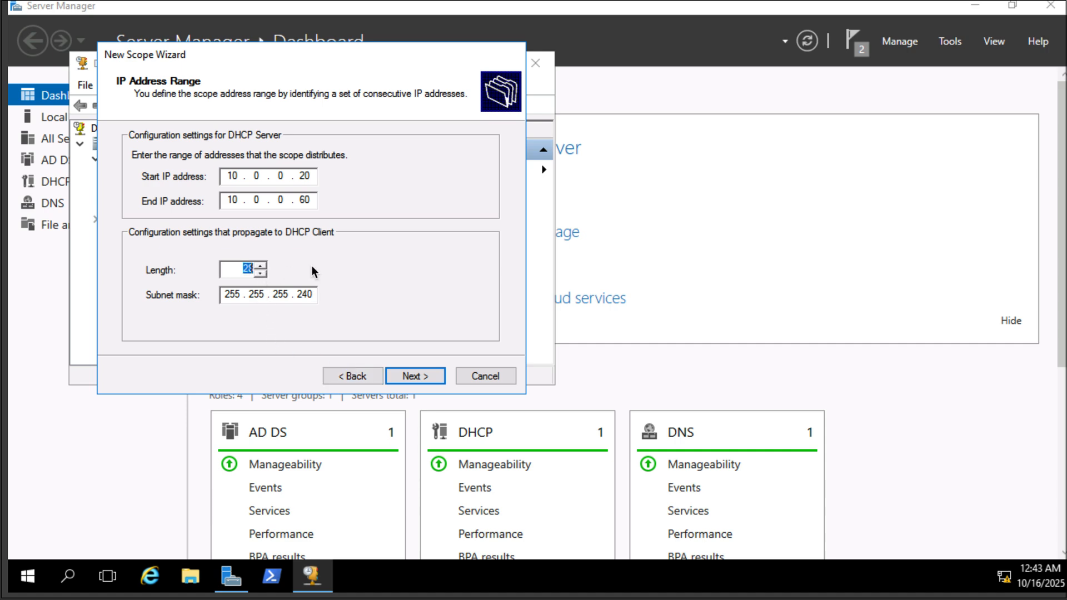
left_click(260, 273)
left_click(260, 272)
left_click(420, 376)
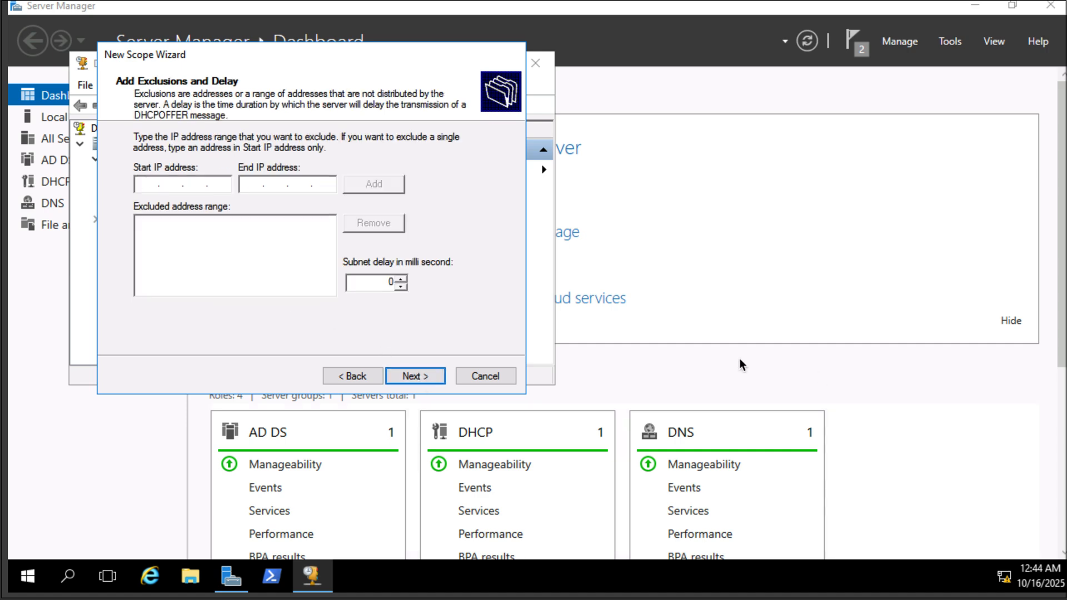
Keep the exclusions empty and the lease duration at 8 days, and choose to configure the scope's DHCP options now.
left_click(413, 376)
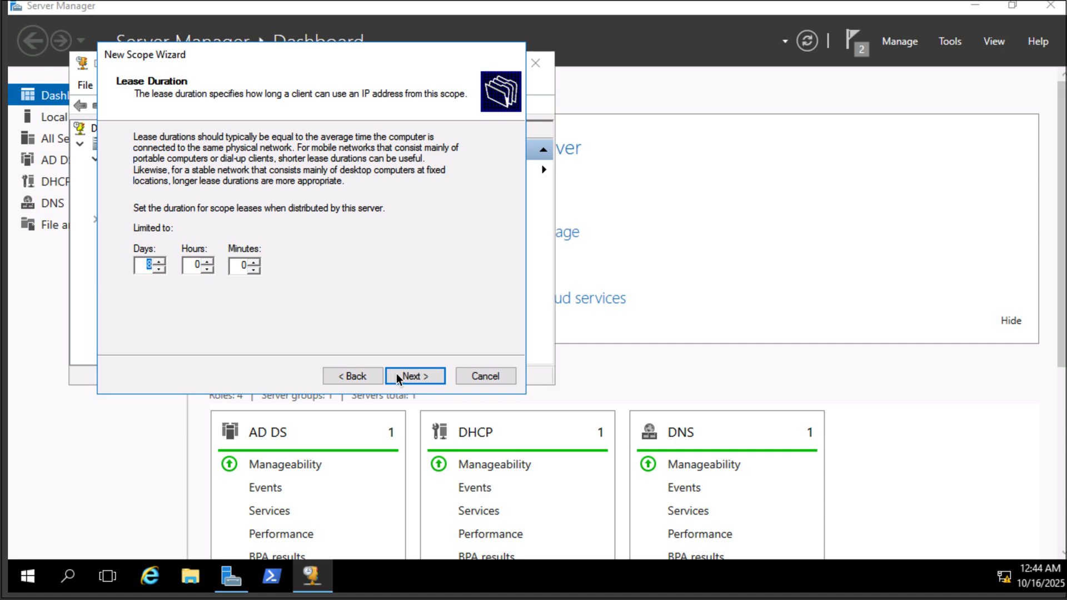
left_click(428, 377)
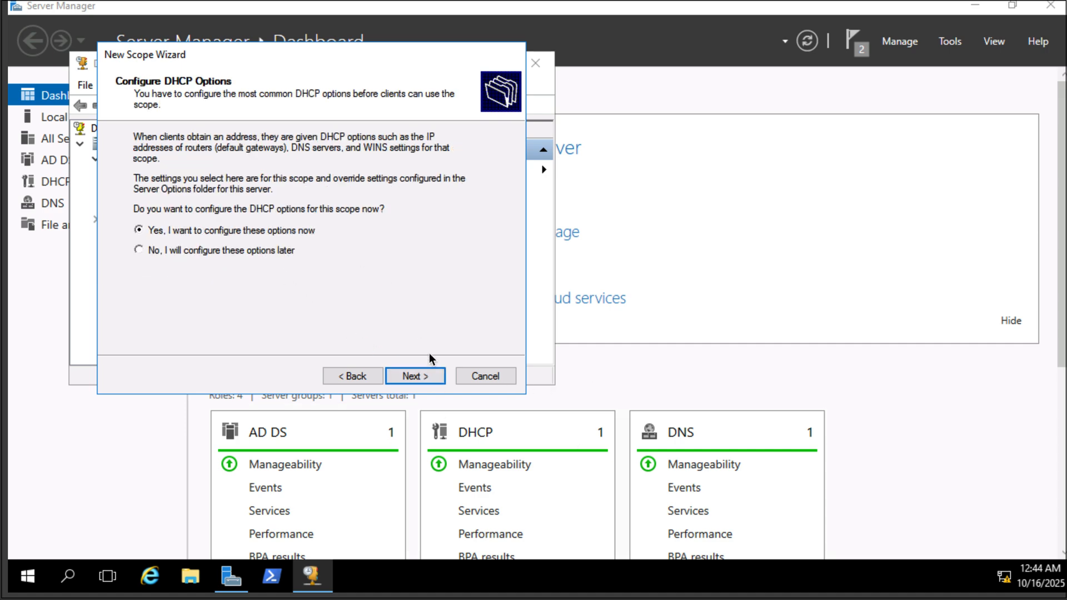
left_click(427, 376)
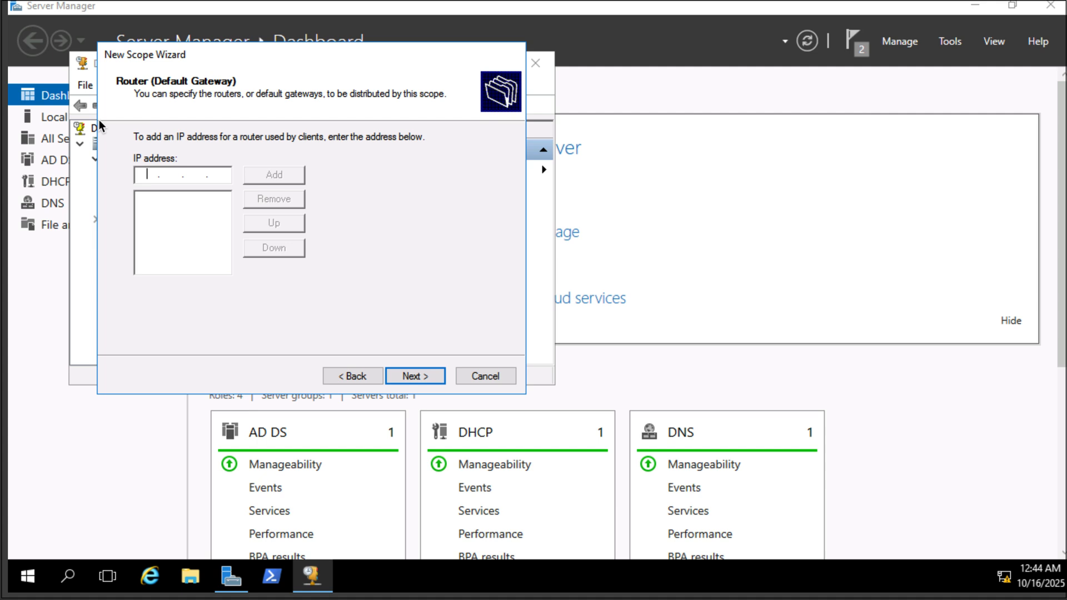
Add 10.0.0.62 as the scope's router (default gateway) address.
type("10.0.")
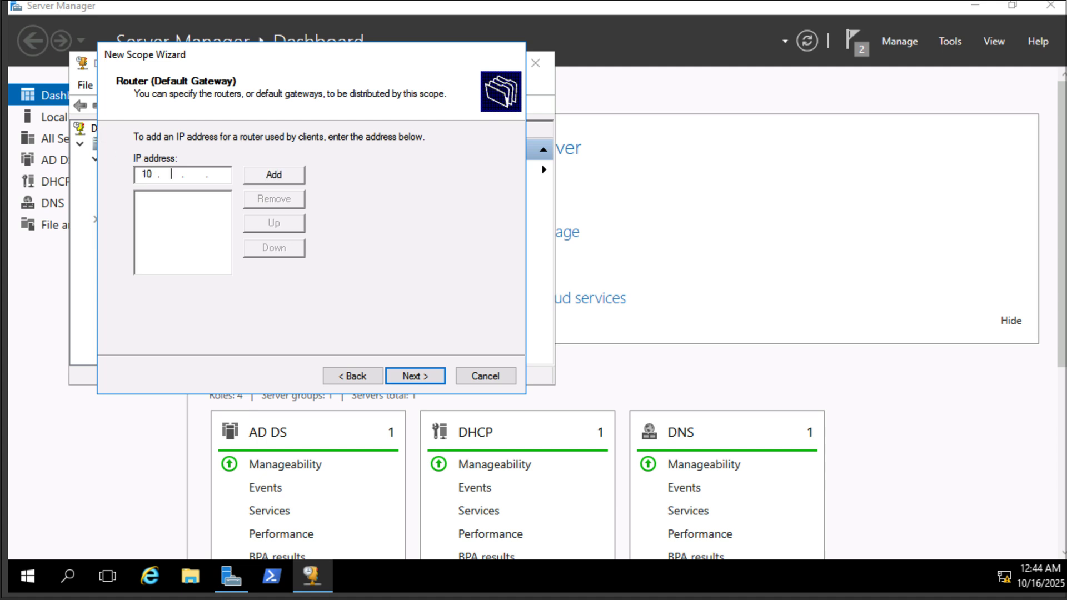
type("0.62")
left_click(287, 174)
left_click(425, 376)
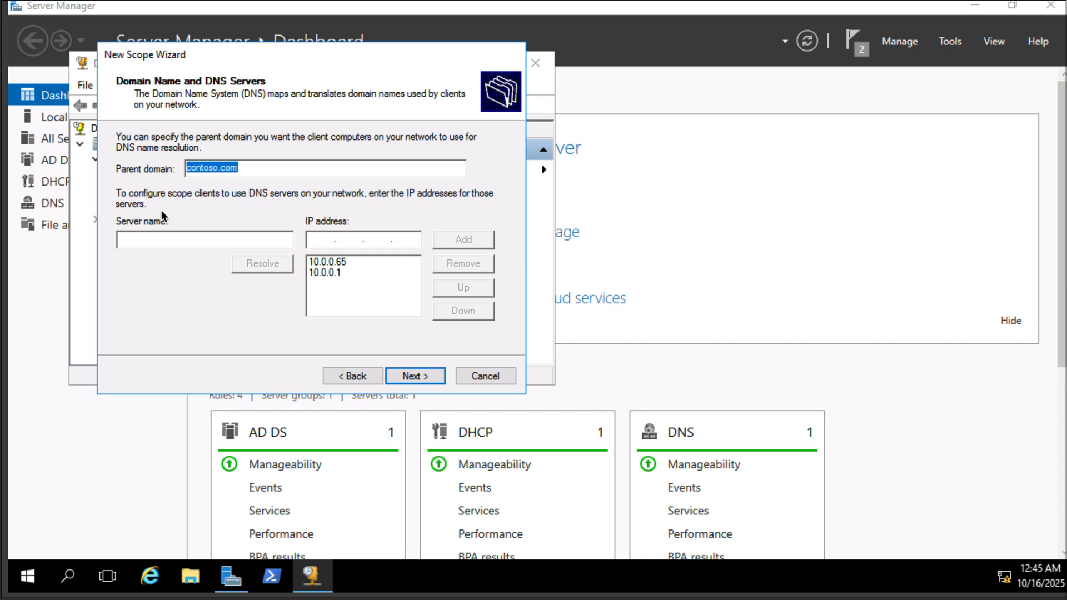
Keep contoso.com and the listed DNS servers, leave the WINS servers empty, and finish the scope with immediate activation.
left_click(425, 375)
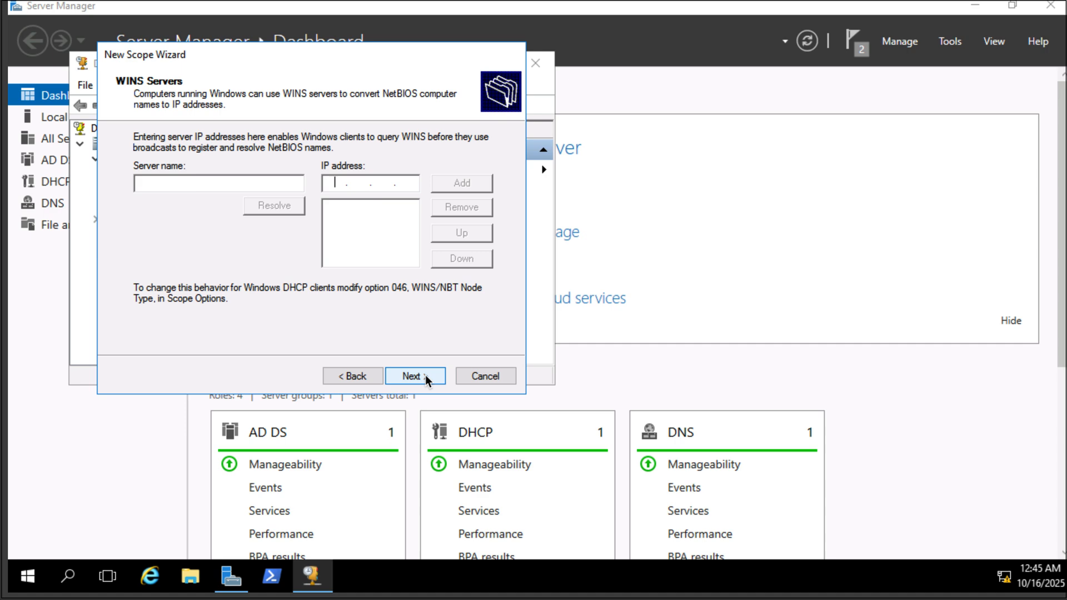
left_click(426, 375)
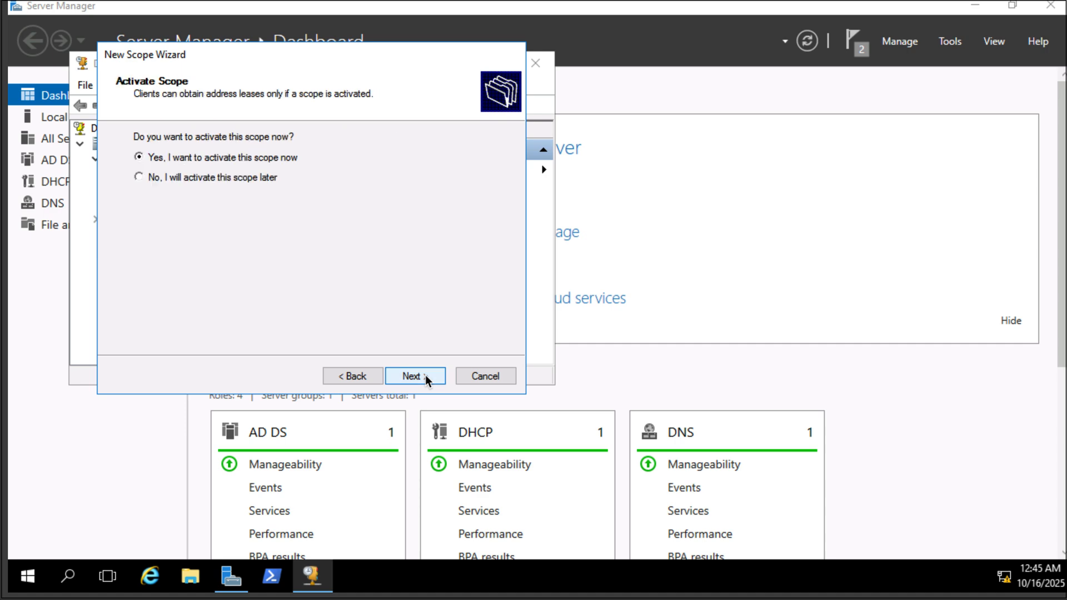
left_click(426, 375)
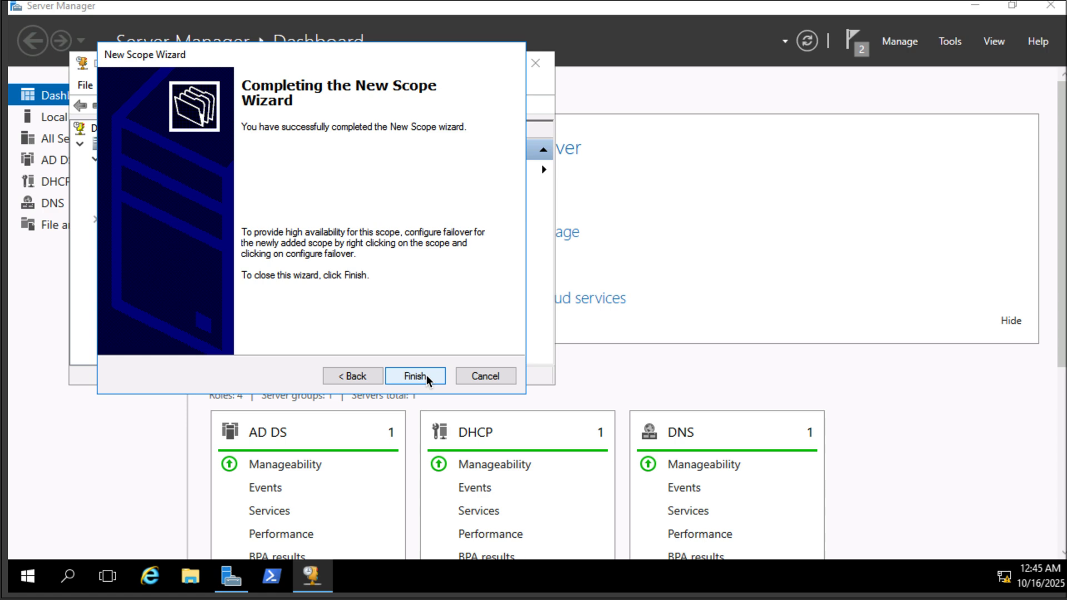
left_click(426, 375)
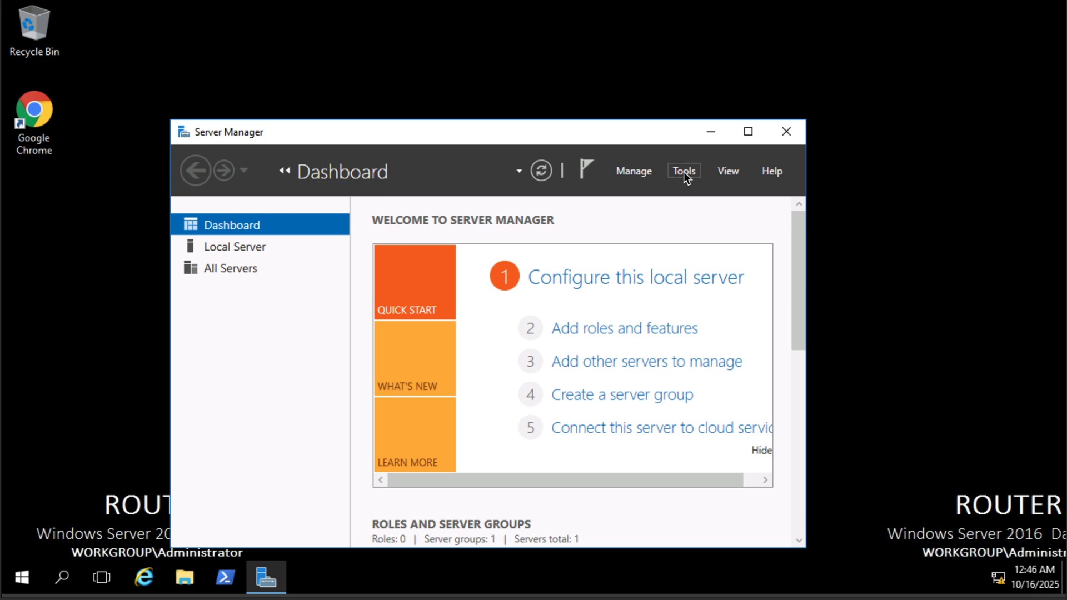
Switch to ROUTER and add the DHCP Relay Agent routing protocol under IPv4 in Routing and Remote Access.
left_click(683, 172)
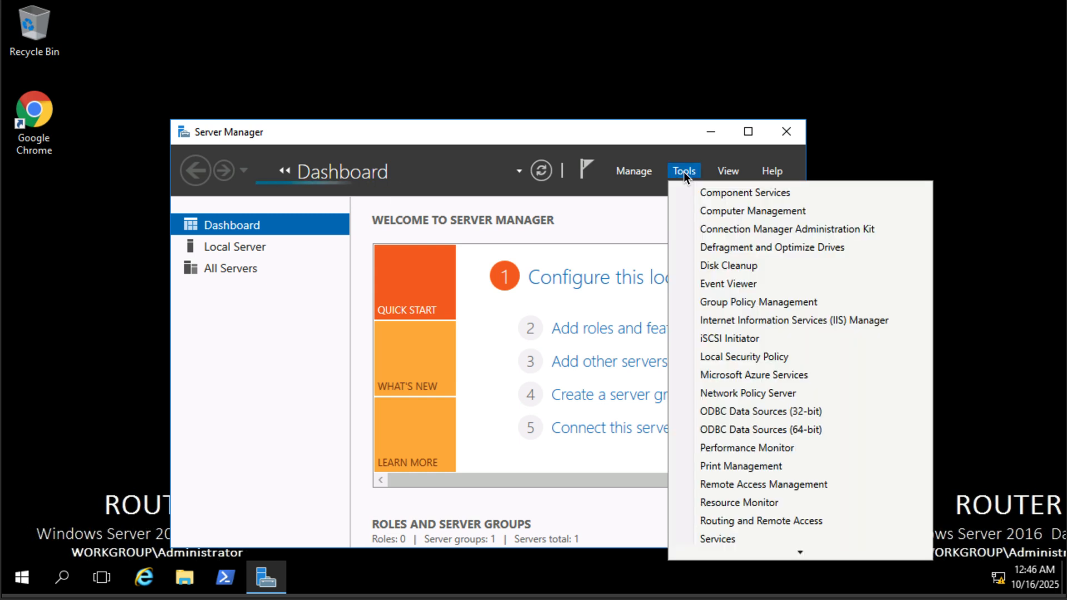
left_click(736, 521)
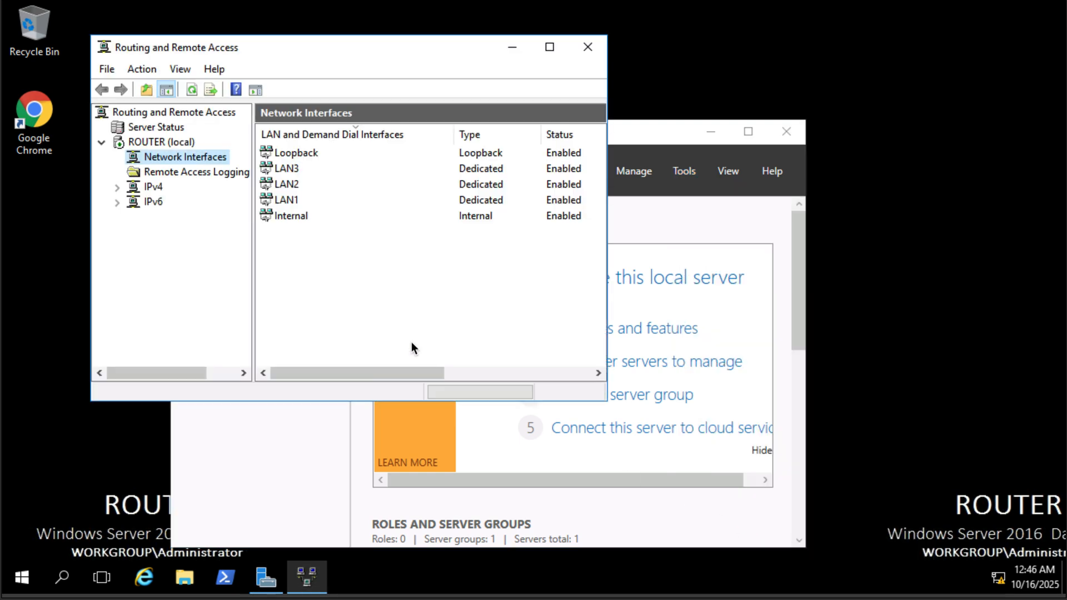
left_click(118, 188)
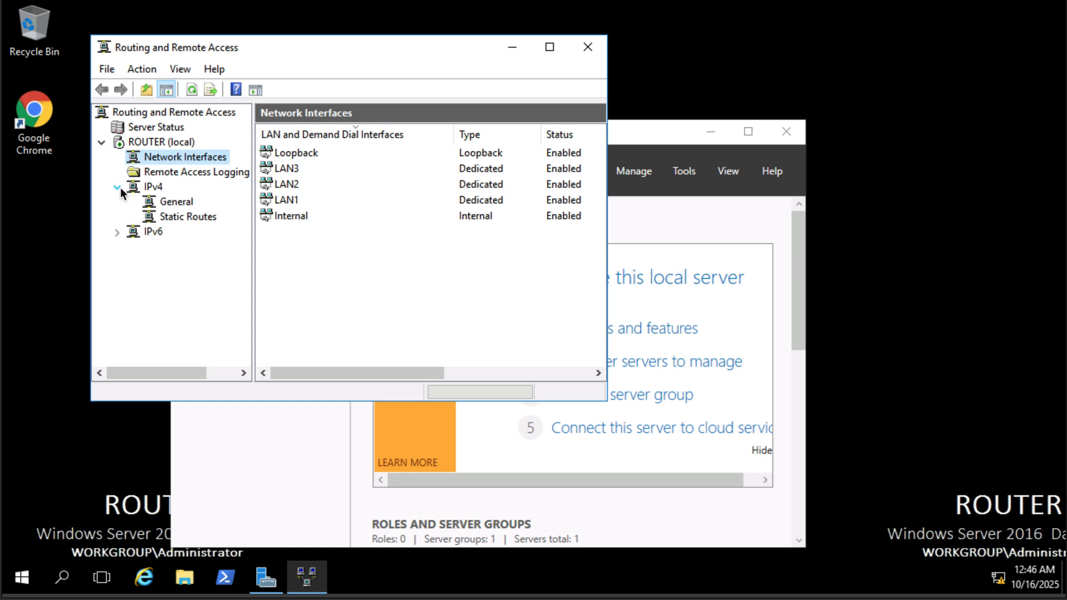
left_click(191, 202)
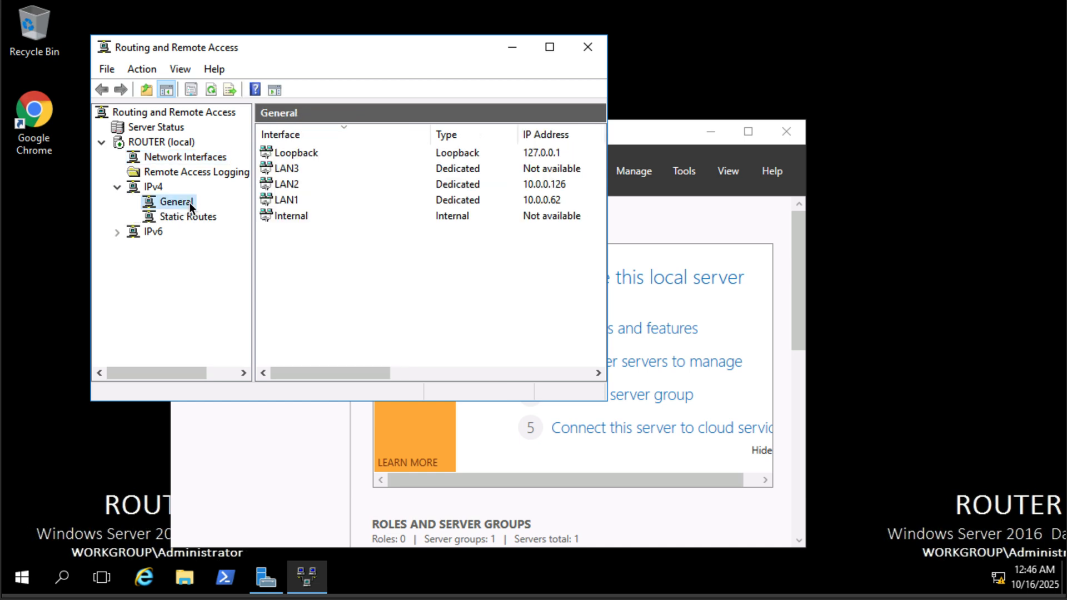
right_click(189, 202)
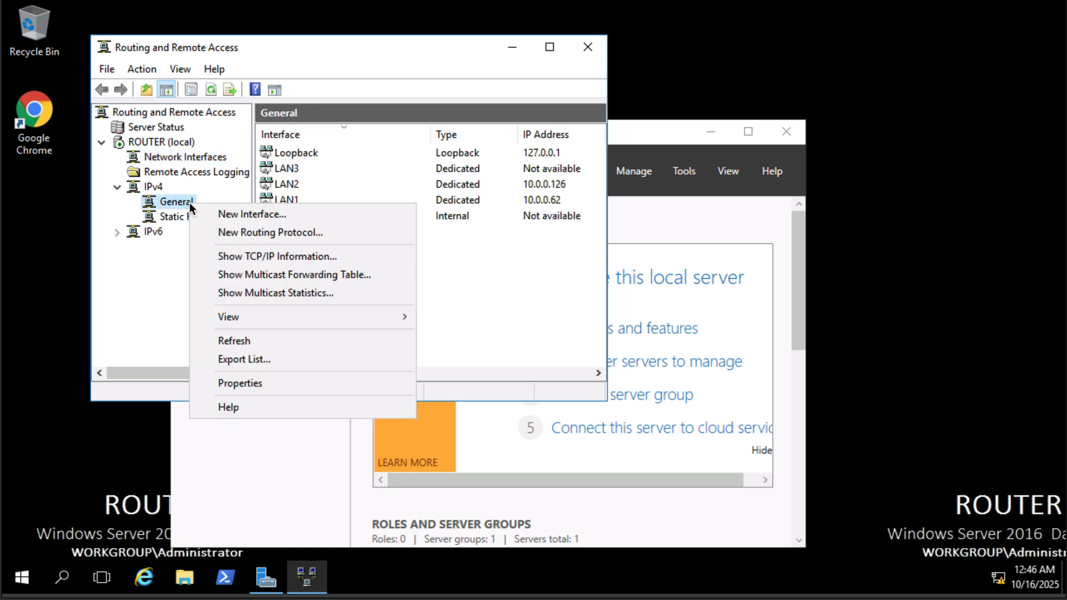
left_click(248, 229)
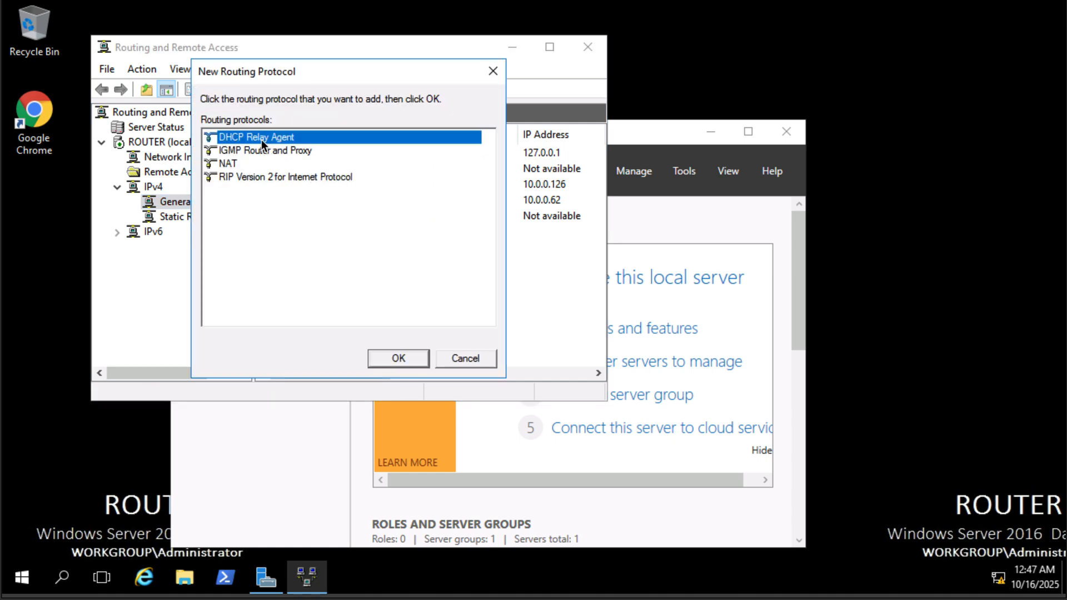
left_click(409, 360)
Add LAN1 as a DHCP Relay Agent interface, keeping DHCP packet relaying on and both thresholds at 4.
left_click(174, 232)
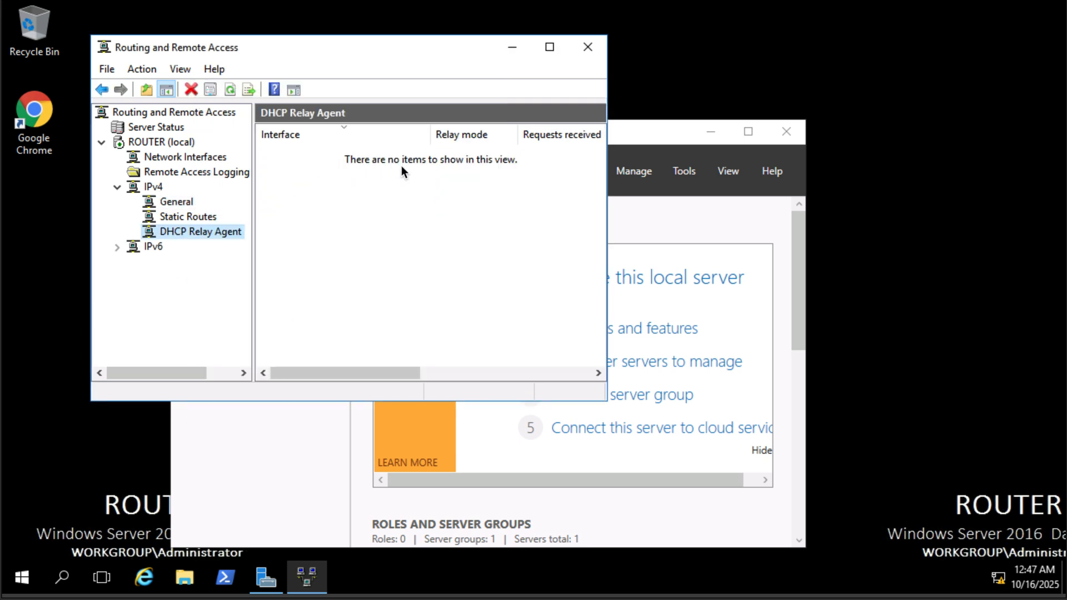
right_click(205, 234)
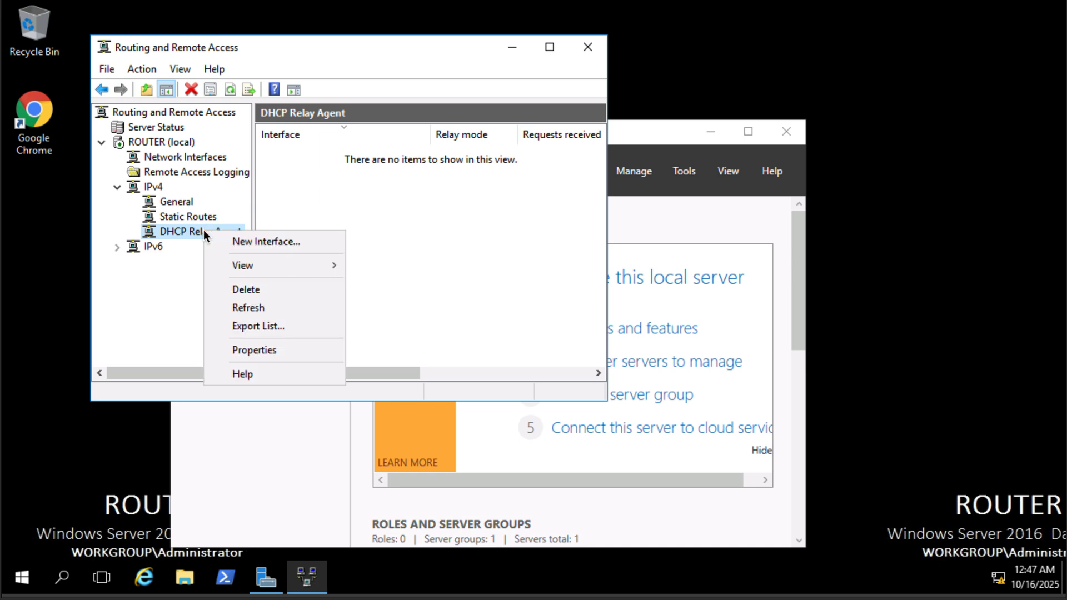
left_click(243, 244)
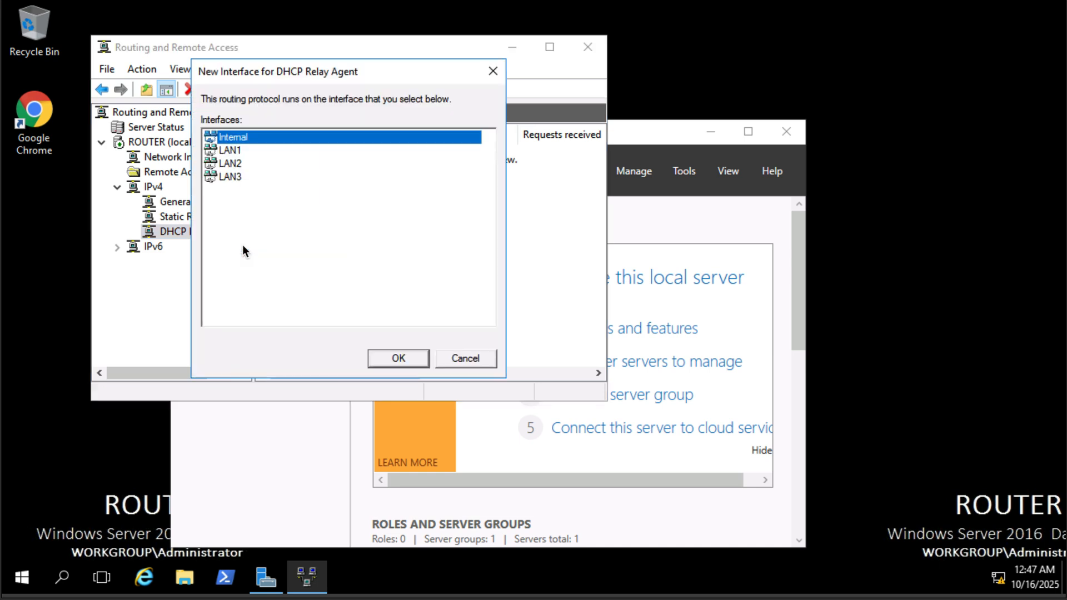
left_click(248, 150)
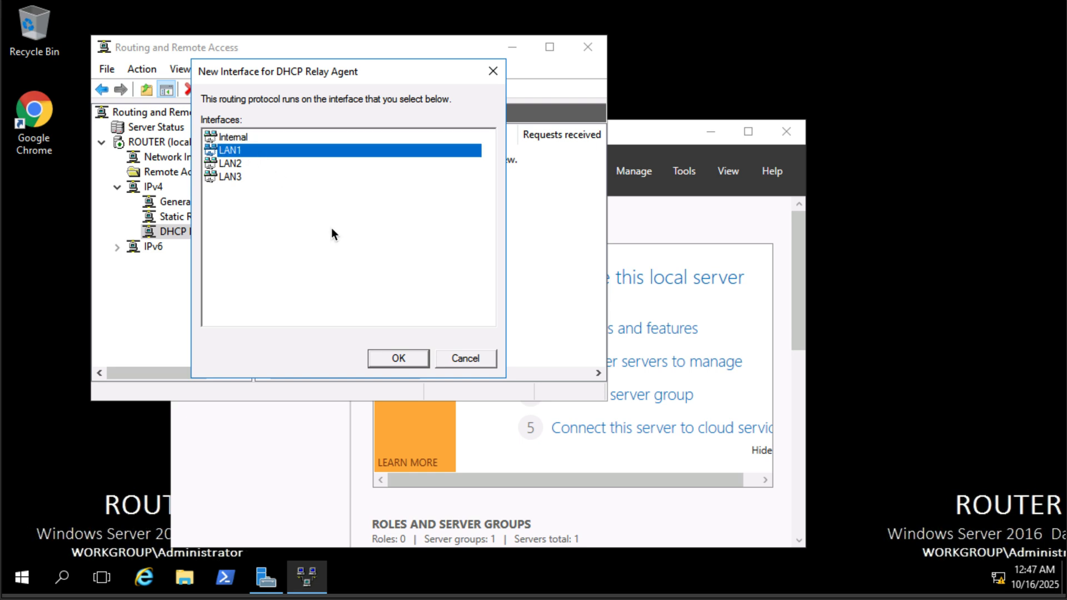
left_click(391, 362)
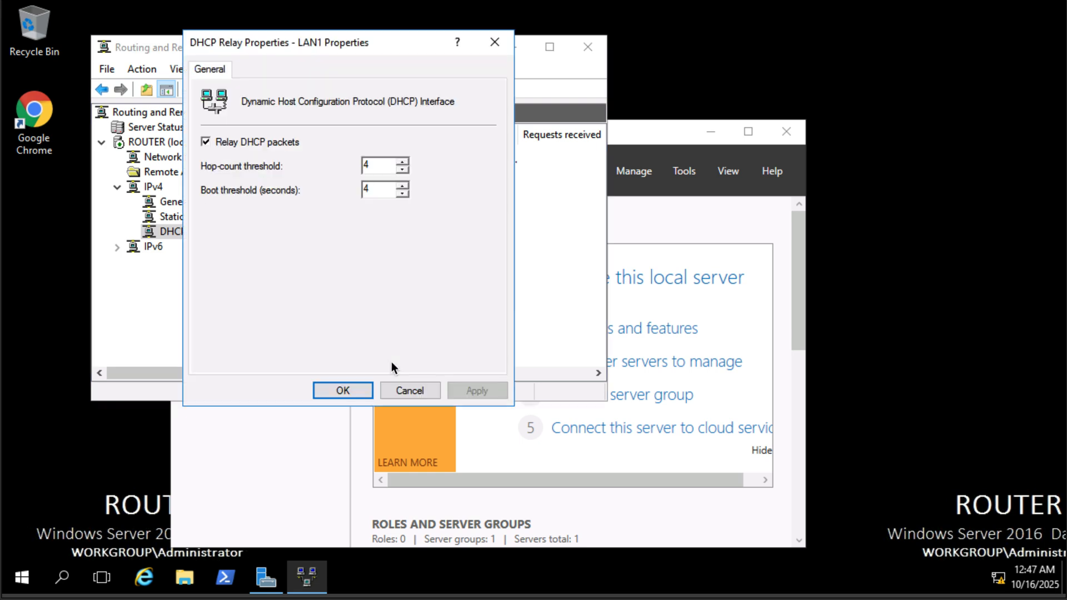
left_click(351, 391)
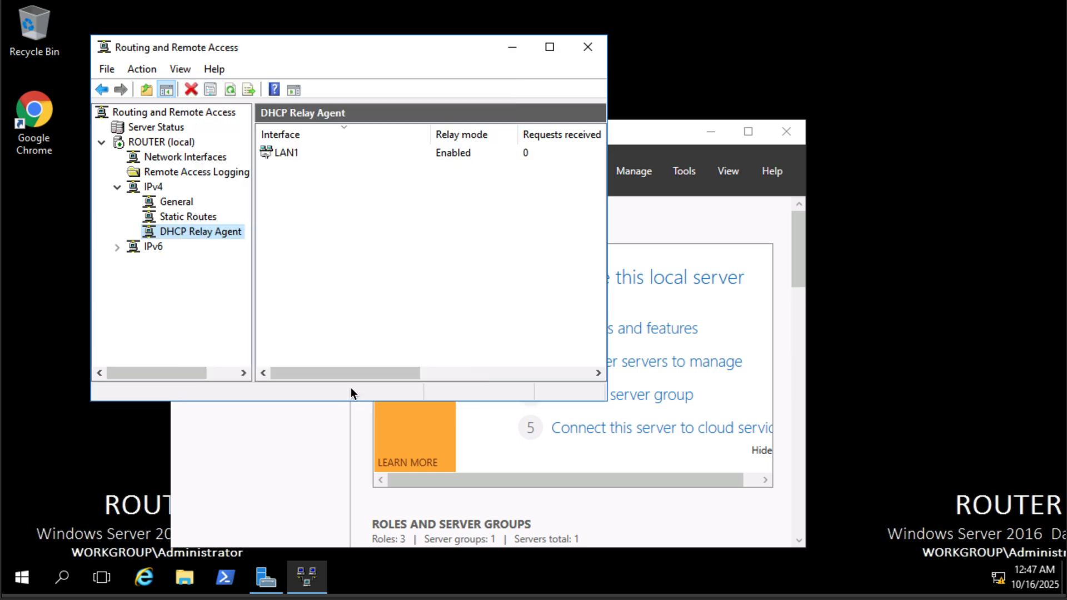
Add 10.0.0.65 as the server address in the DHCP Relay Agent's properties and accept the settings.
right_click(189, 231)
left_click(244, 350)
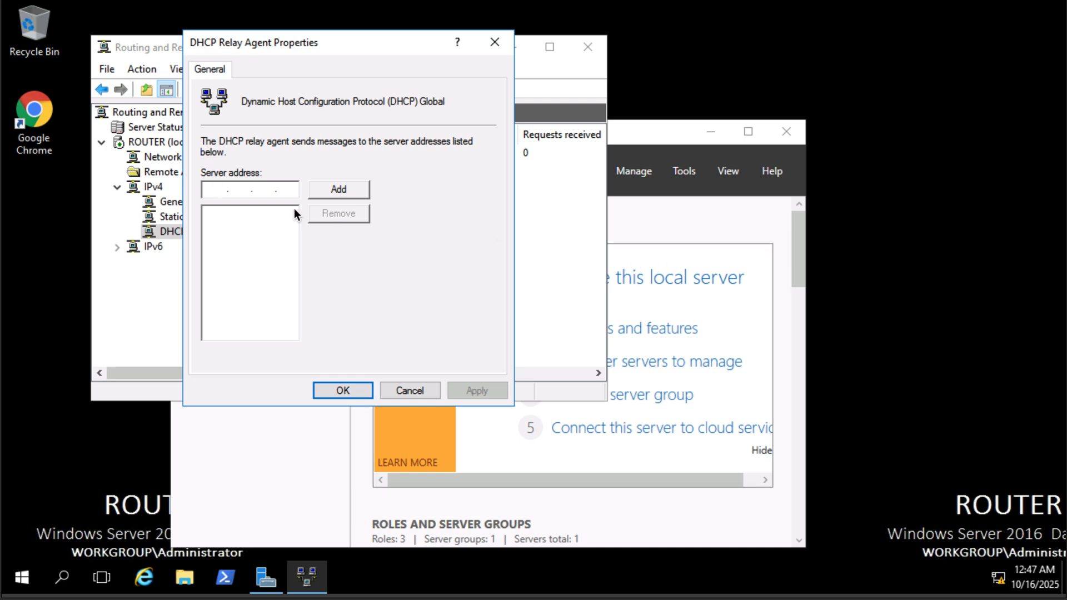
type("10.0.0.65")
left_click(336, 188)
left_click(359, 389)
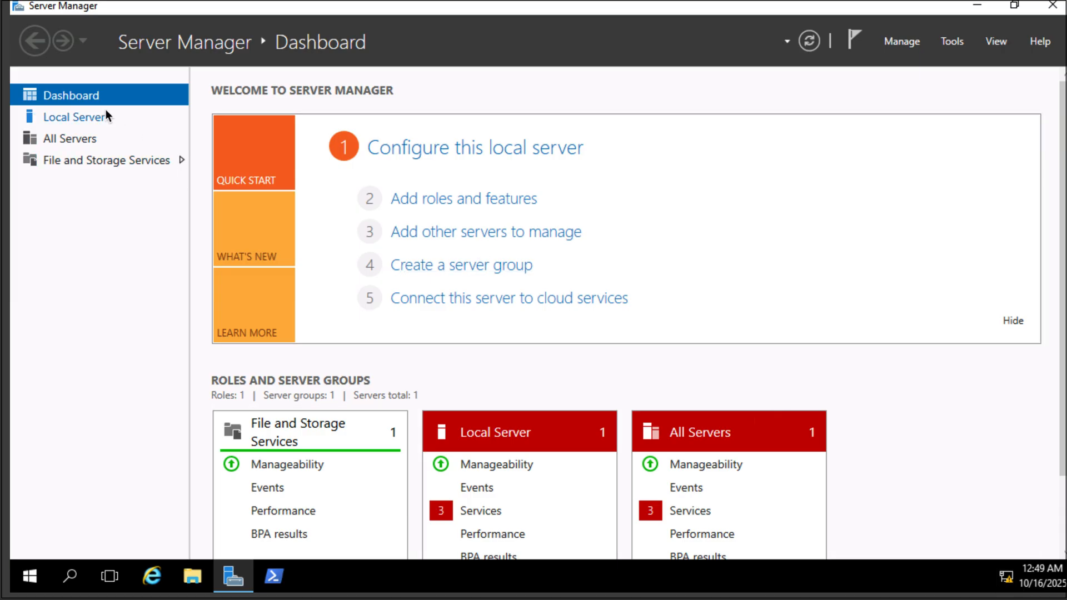
Switch to SVR1 and set Ethernet 2's IPv4 properties to obtain the IP address and DNS server address automatically.
left_click(101, 118)
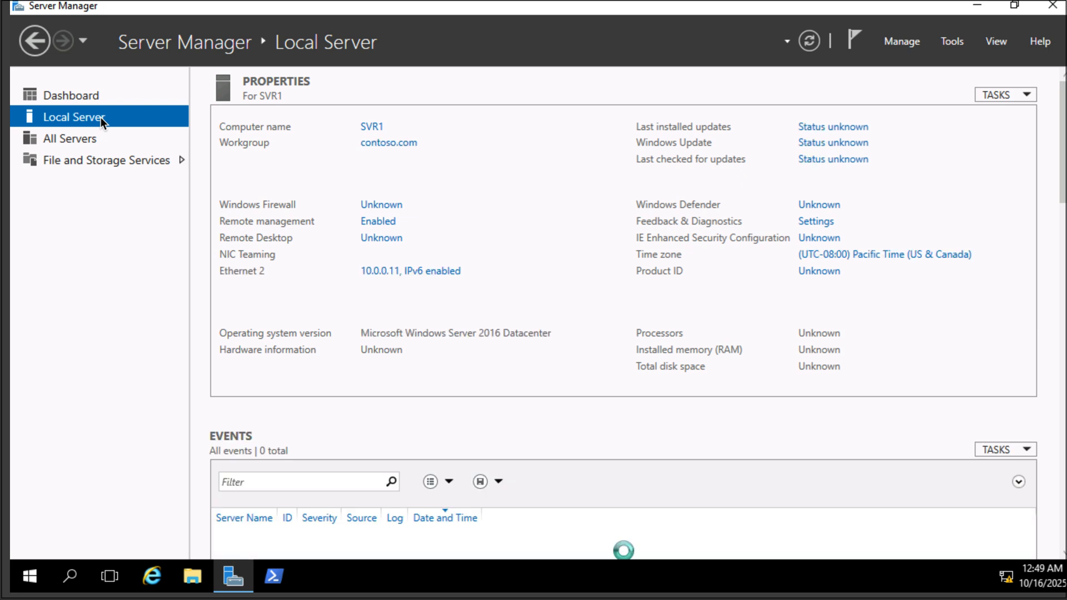
left_click(438, 275)
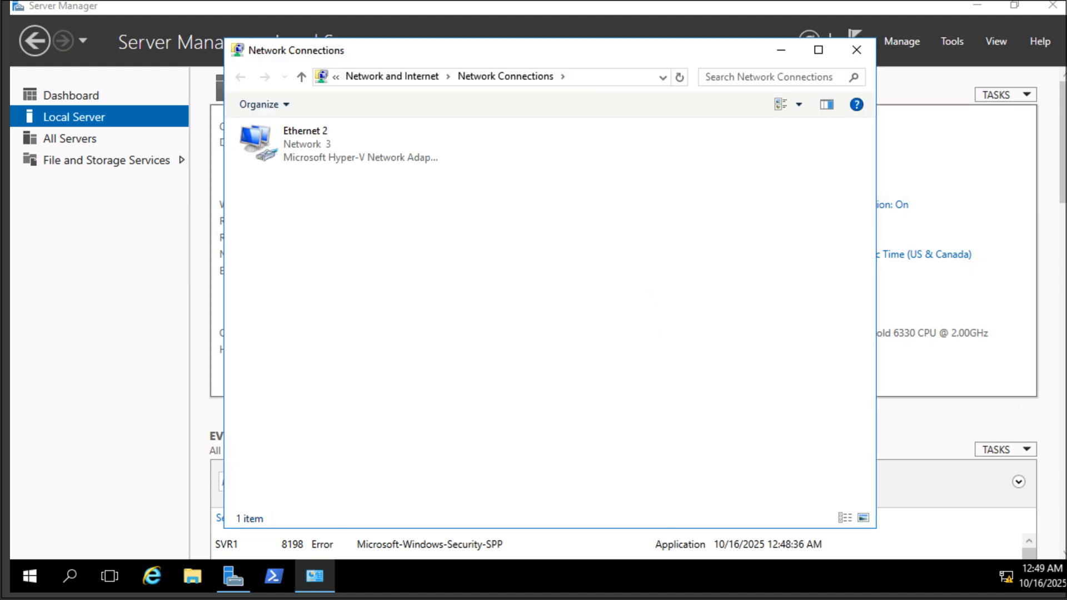
left_click(302, 150)
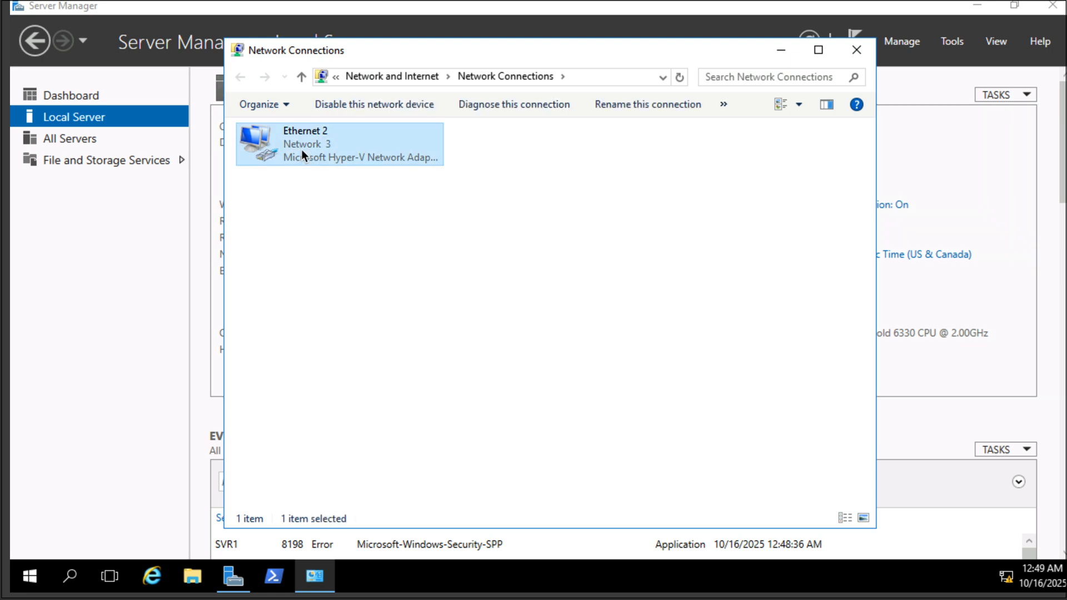
right_click(302, 150)
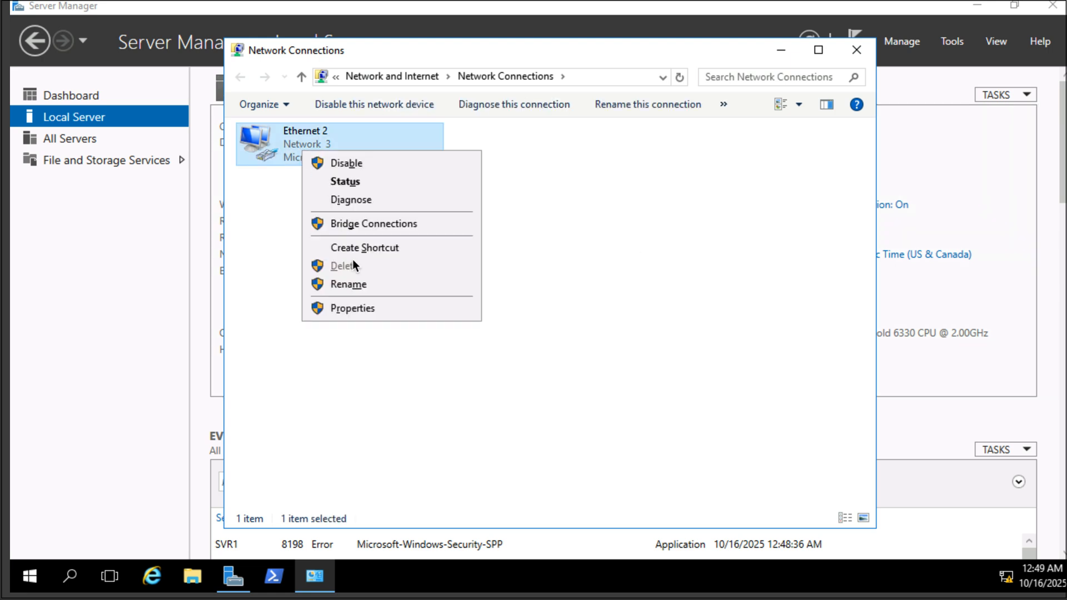
left_click(363, 307)
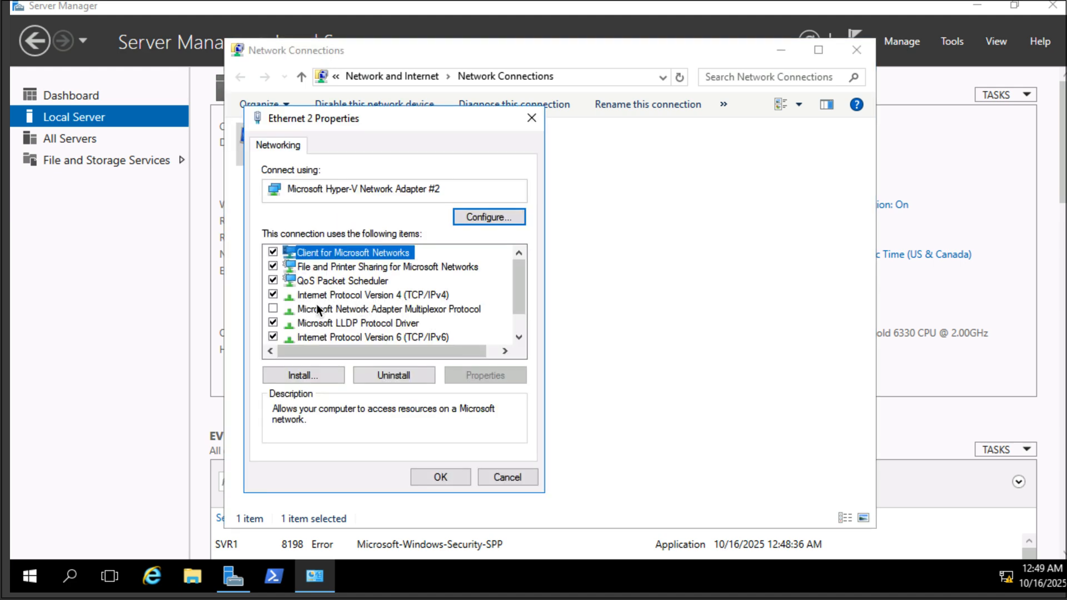
left_click(325, 295)
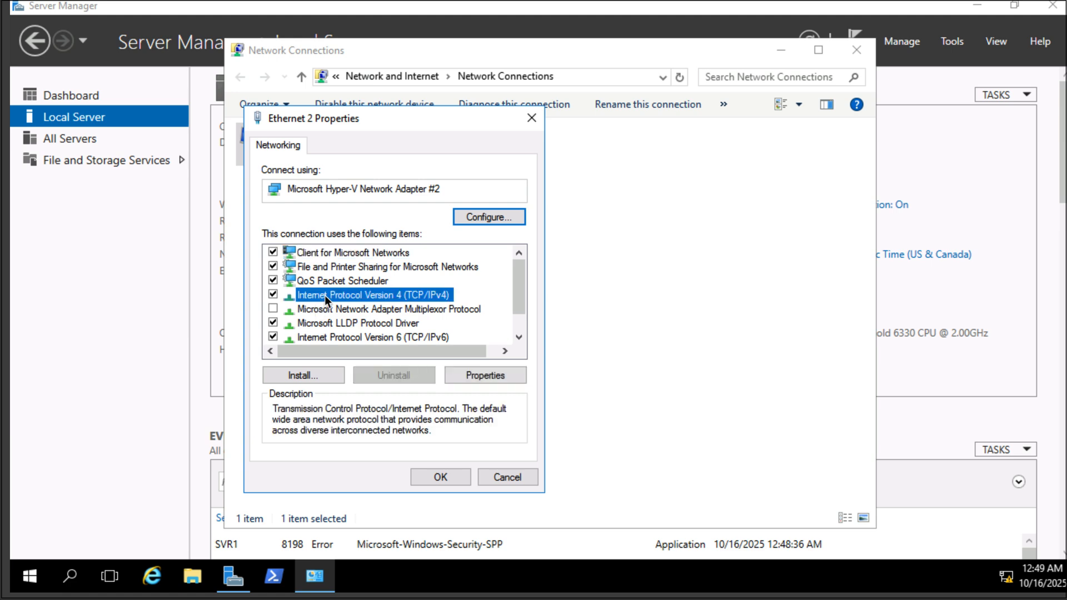
left_click(487, 378)
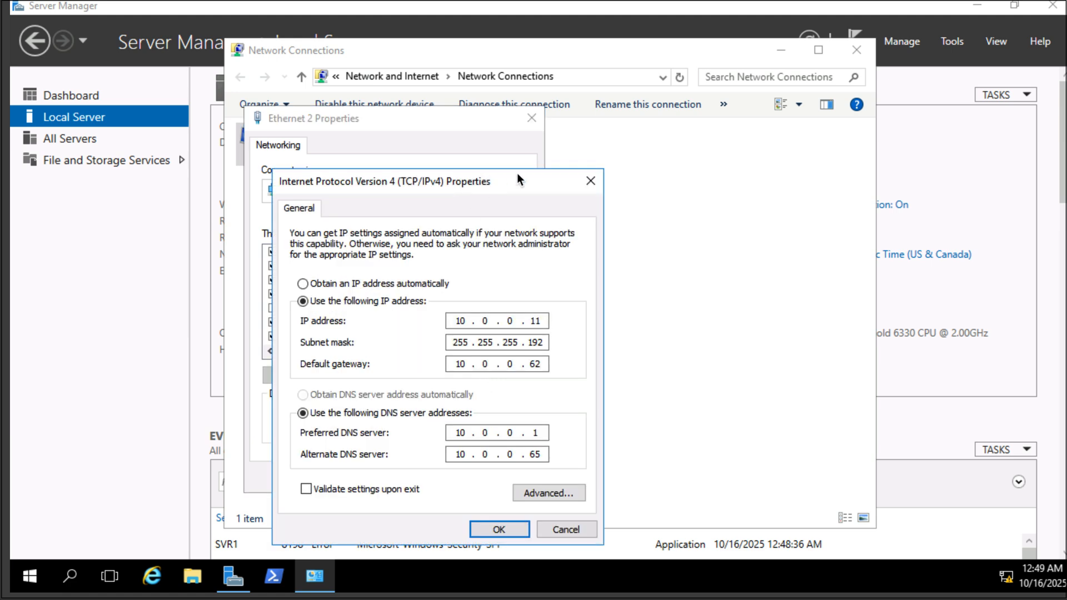
left_click_drag(518, 175, 660, 139)
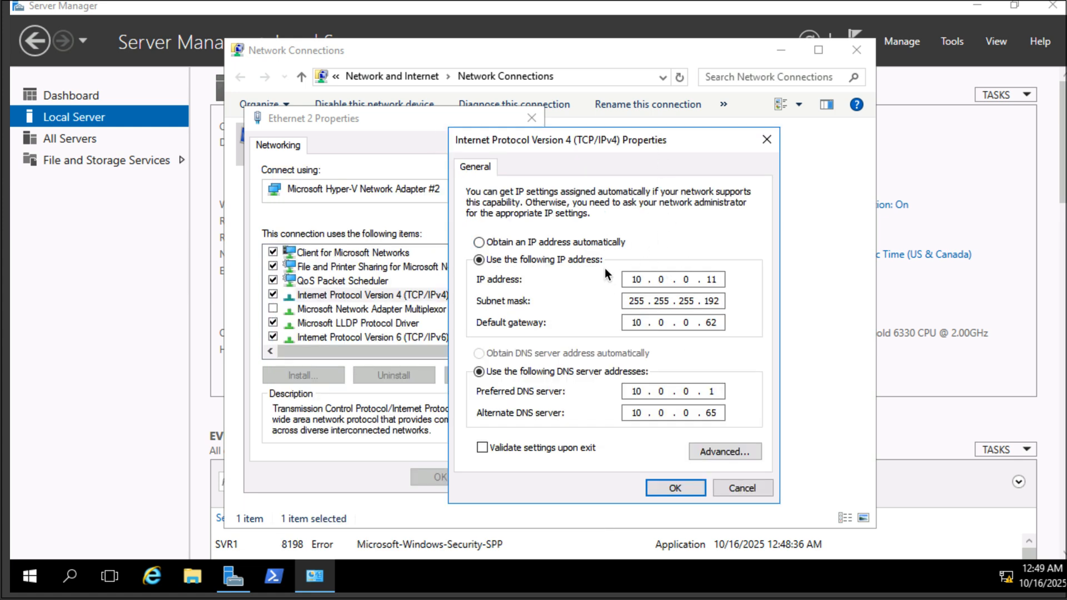
left_click(502, 243)
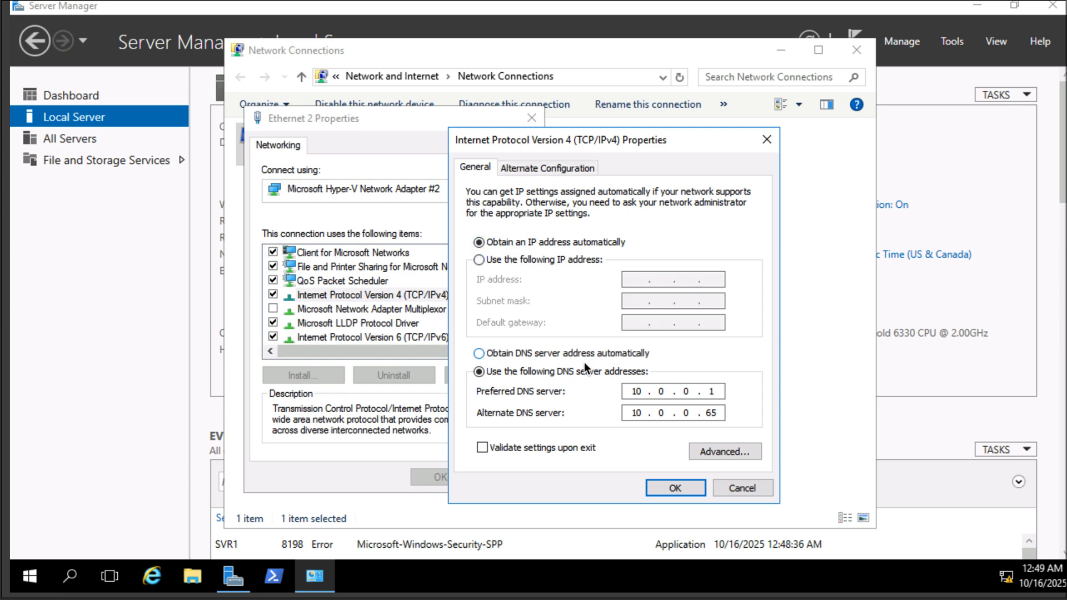
left_click(496, 356)
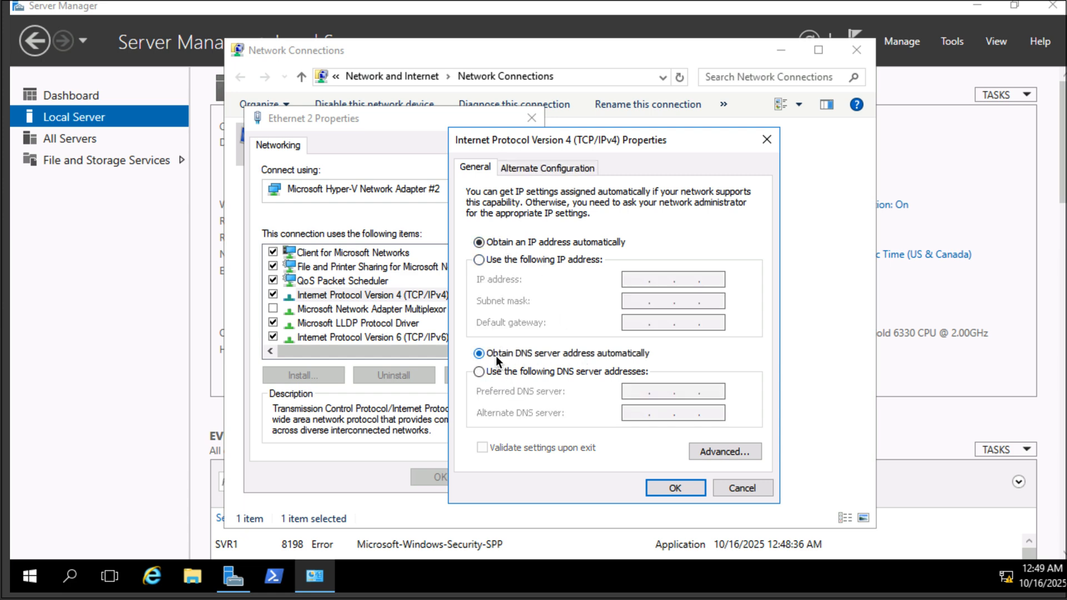
left_click(666, 489)
left_click(443, 483)
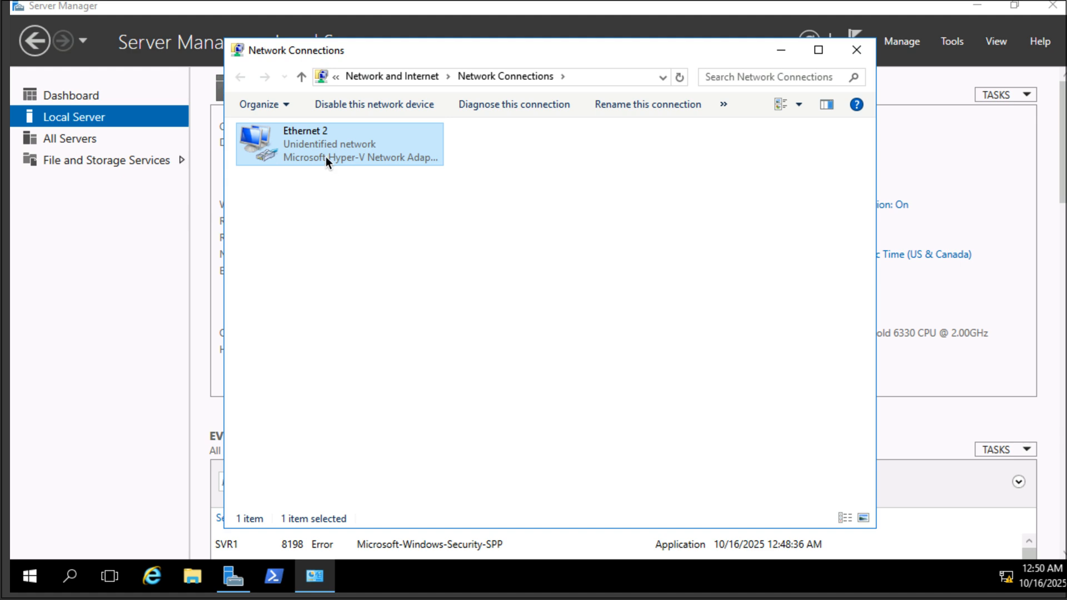
Check Ethernet 2's status and its network connection details for the IPv4 address, gateway, DHCP server and DNS servers.
right_click(326, 148)
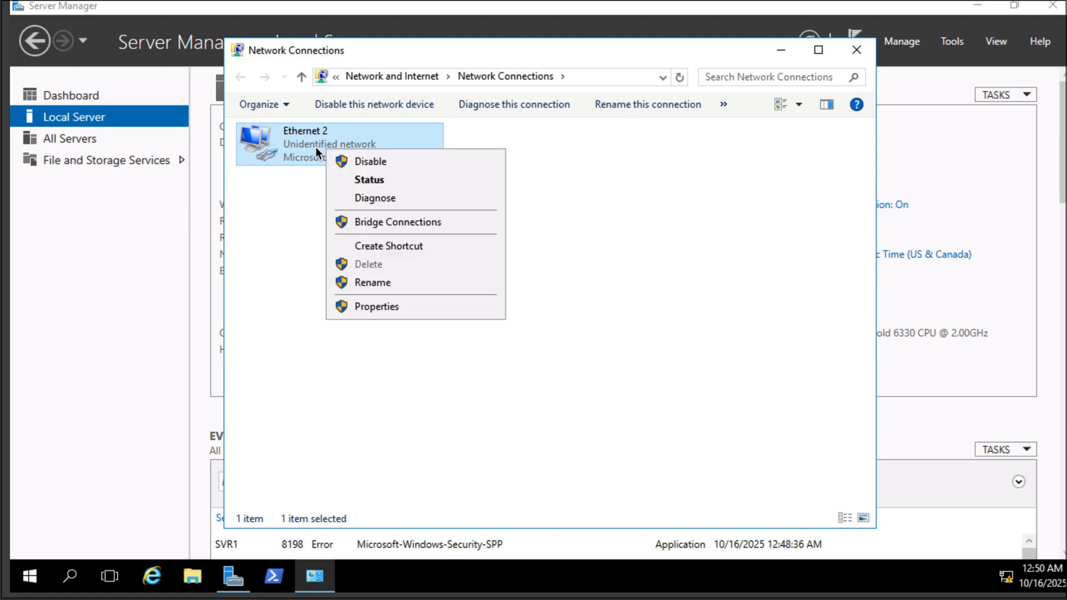
left_click(390, 185)
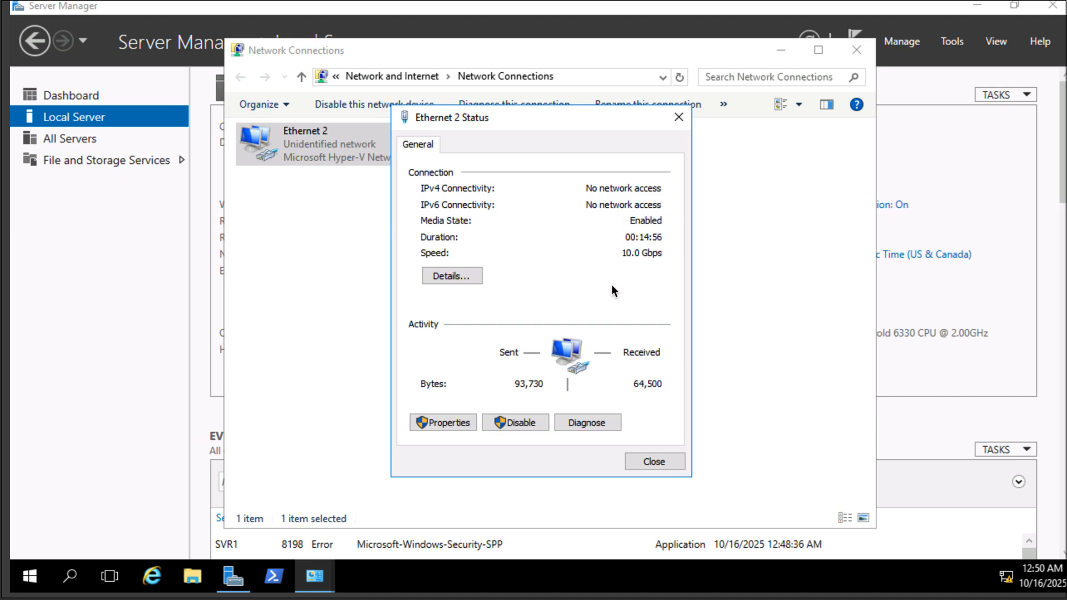
left_click(445, 423)
left_click(660, 489)
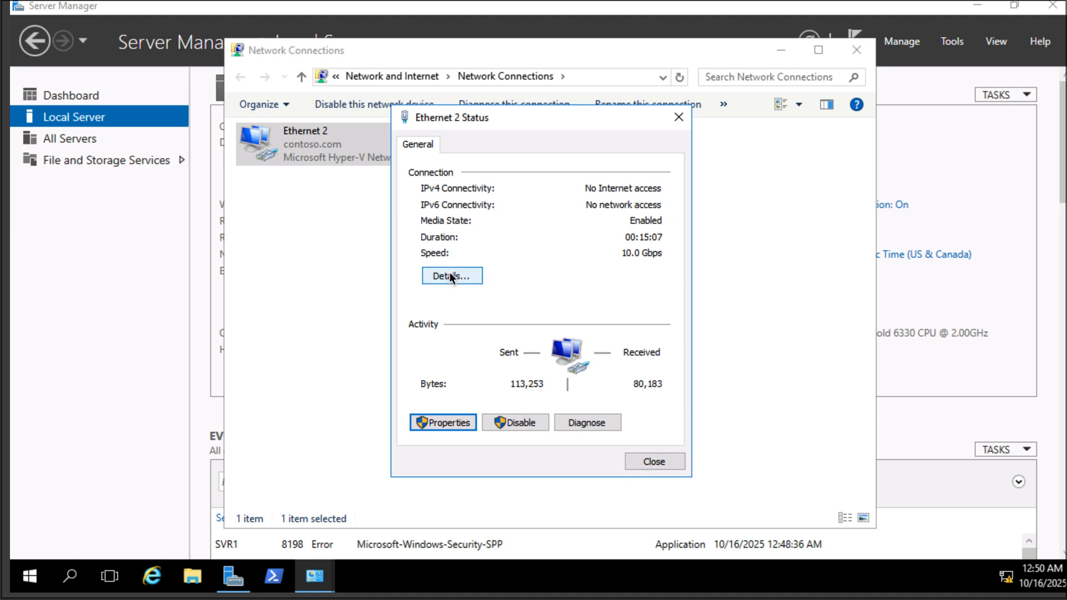
left_click(453, 277)
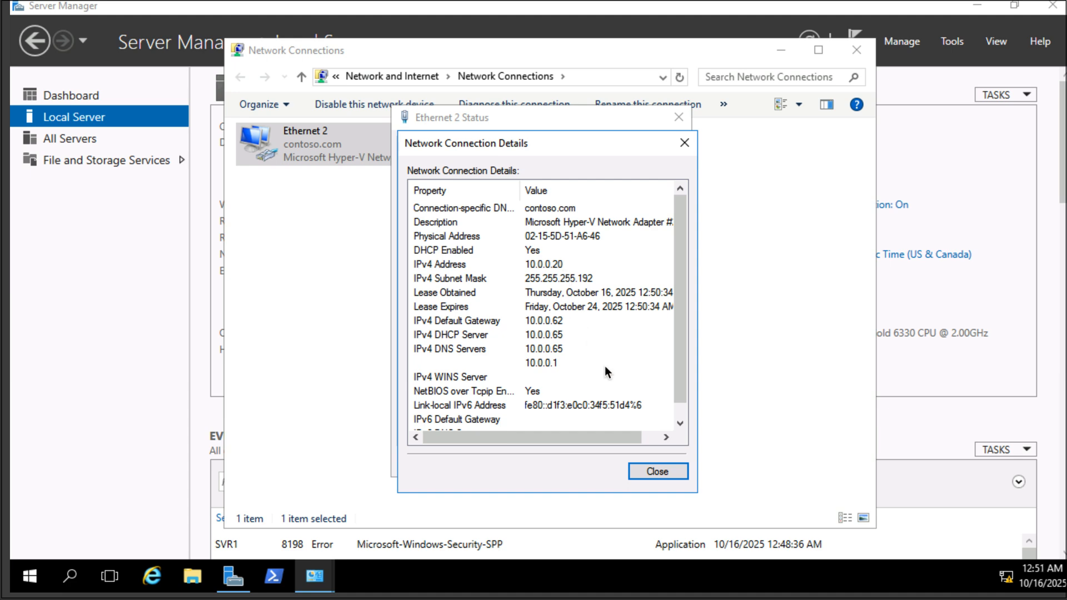
left_click(657, 471)
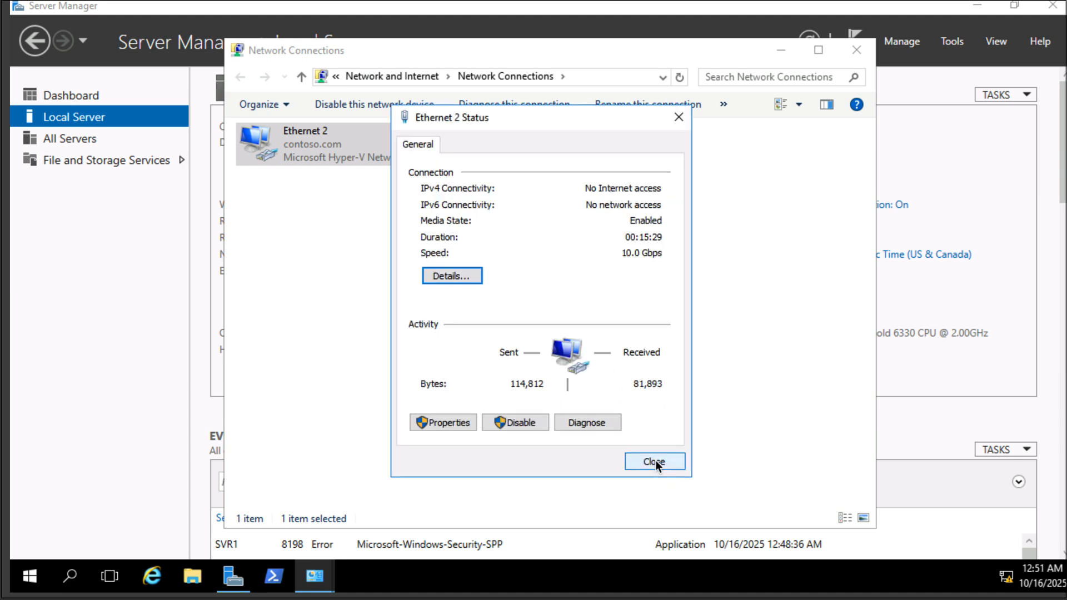
left_click(655, 461)
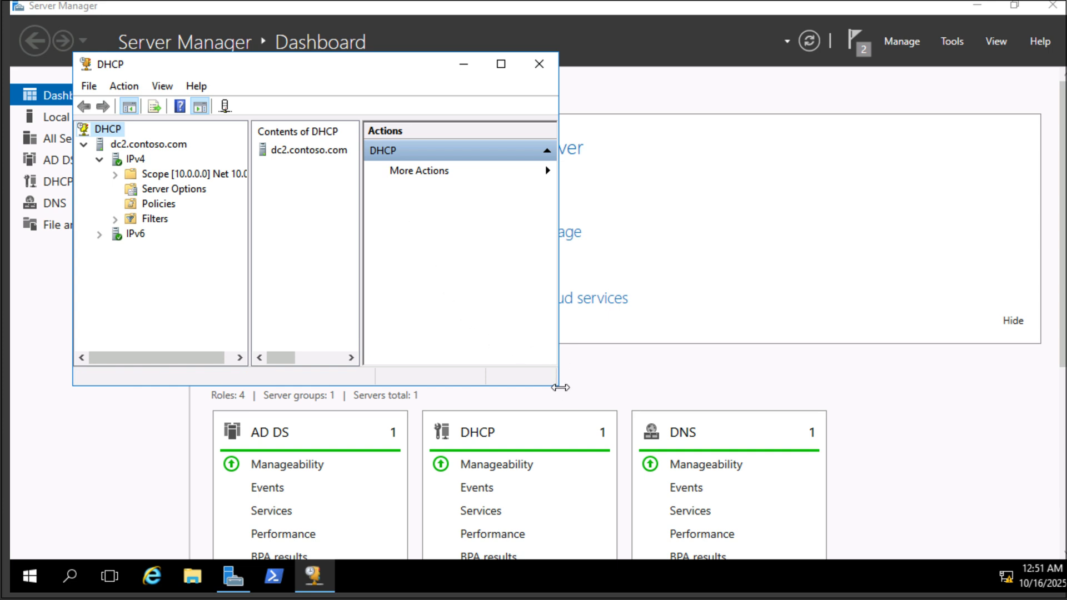
Switch to the DHCP console on DC2, widen it and examine the address leases of the 10.0.0.0 scope.
left_click_drag(558, 384, 790, 385)
left_click(170, 168)
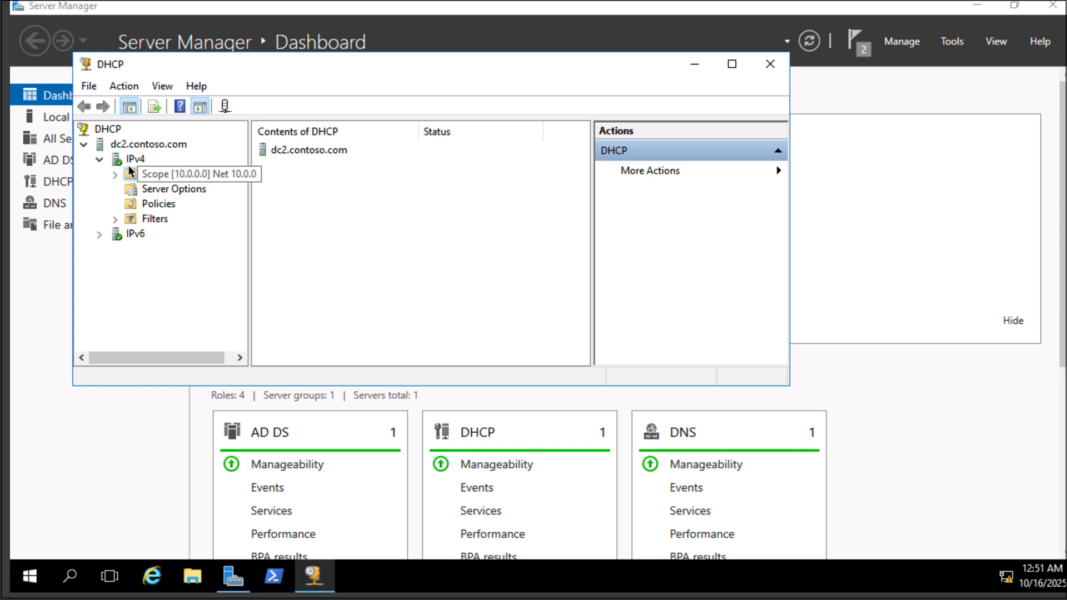
left_click(117, 172)
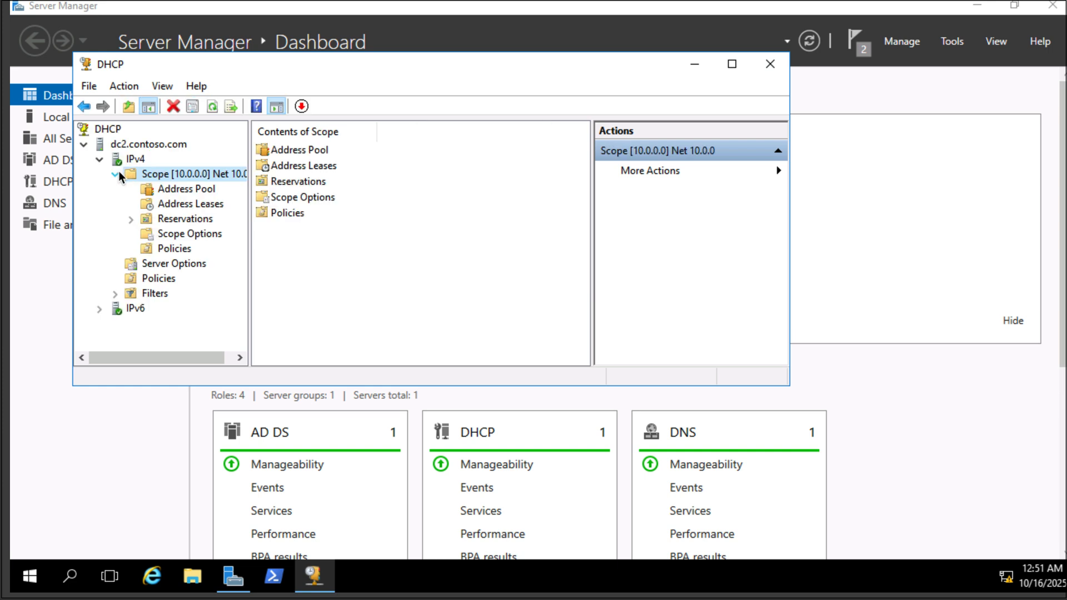
left_click(156, 201)
left_click(346, 152)
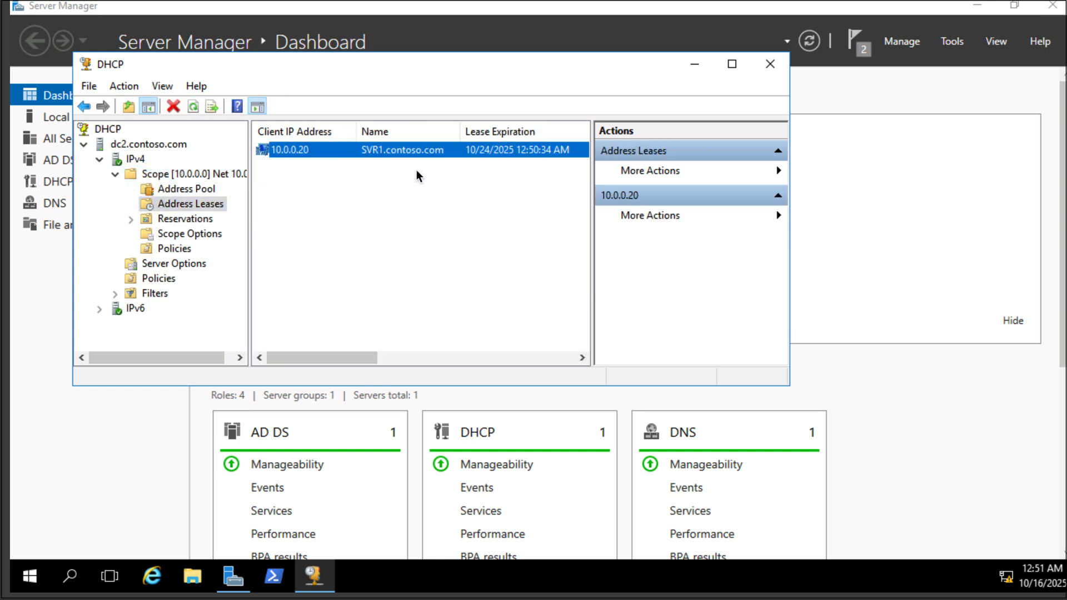